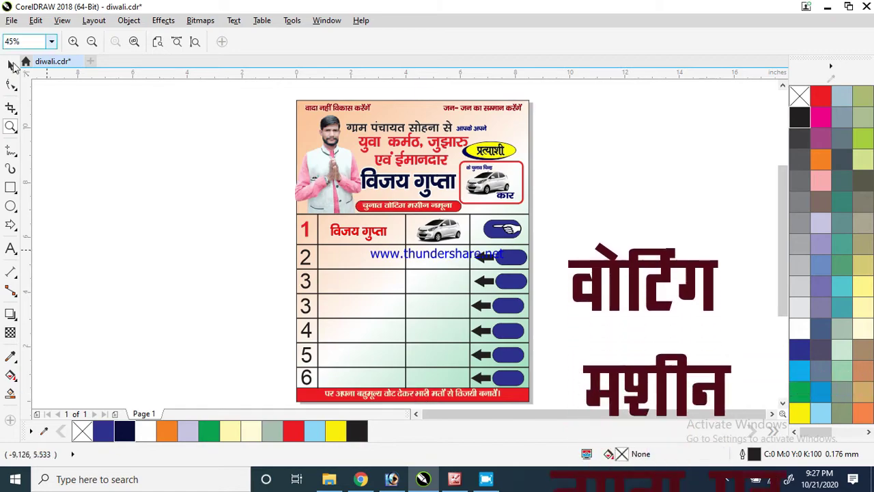
pyautogui.click(12, 66)
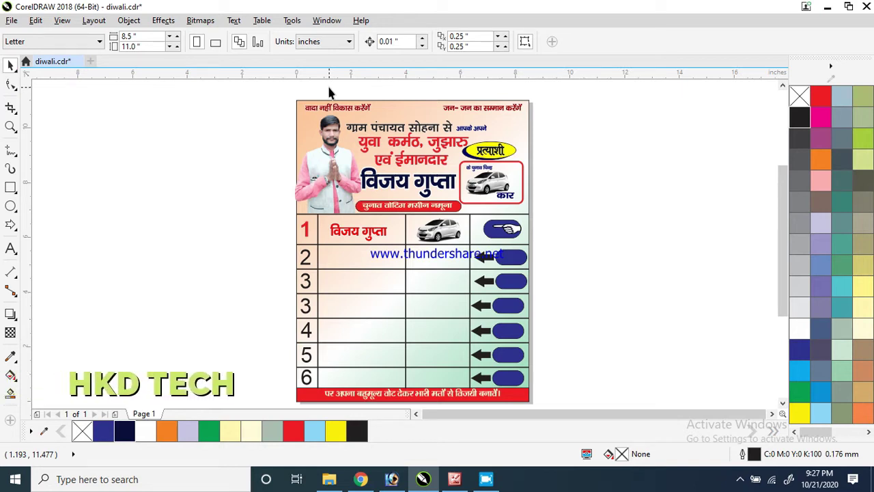
pyautogui.moveTo(264, 87); pyautogui.dragTo(538, 372)
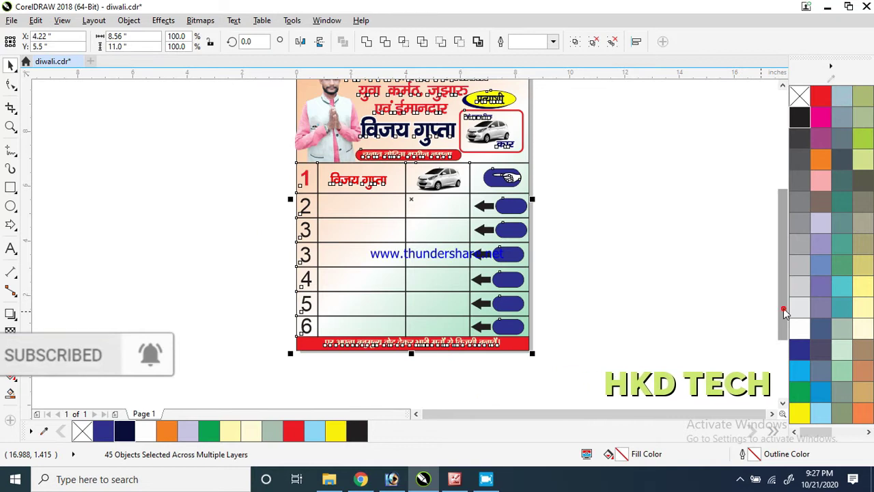
pyautogui.moveTo(784, 313); pyautogui.dragTo(782, 293)
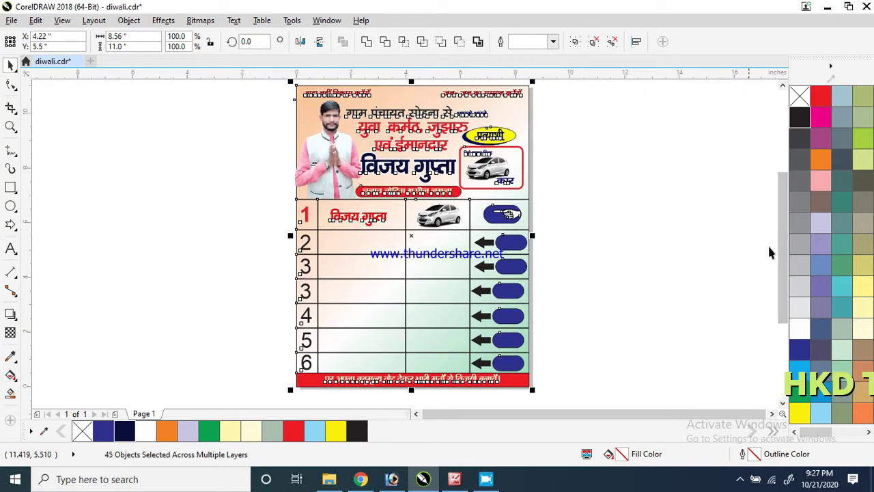
pyautogui.moveTo(785, 246); pyautogui.dragTo(668, 223)
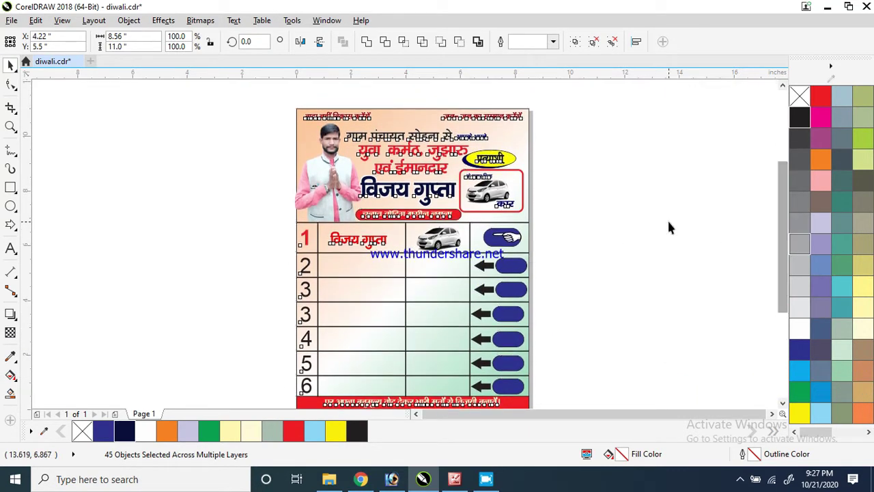
pyautogui.click(668, 221)
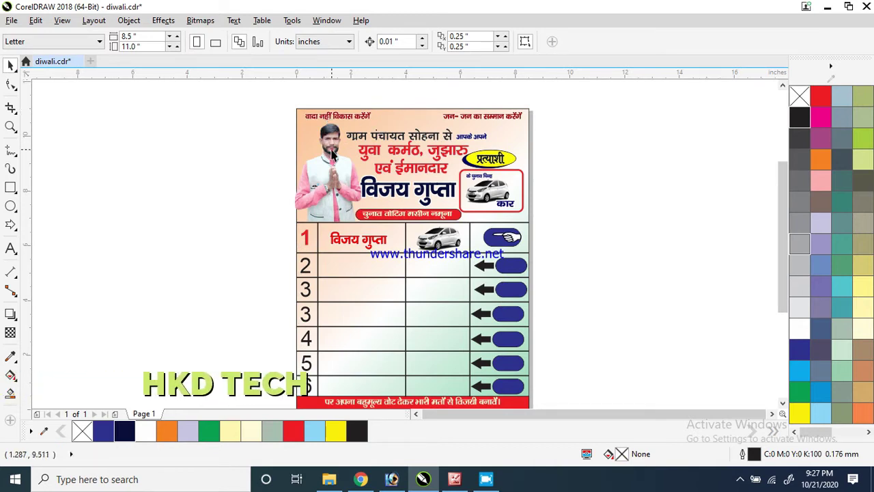
pyautogui.click(333, 170)
pyautogui.click(636, 234)
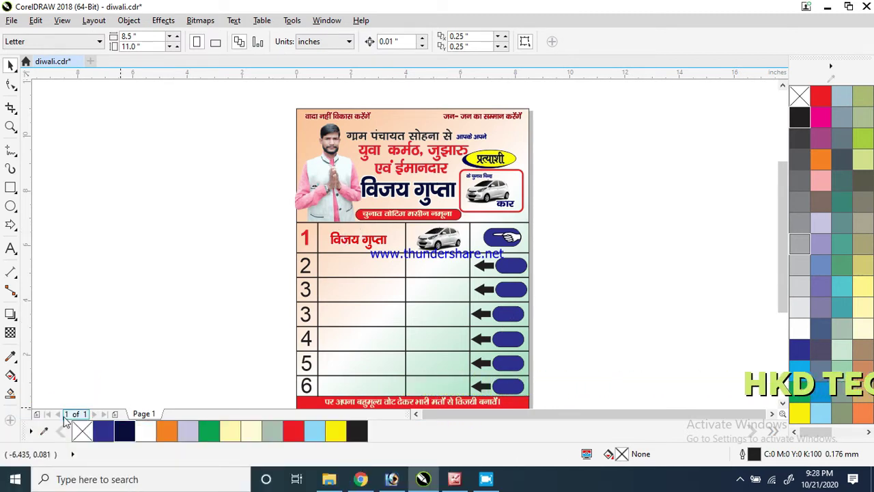
# Delete the dark navy swatch from the document palette.
pyautogui.click(31, 433)
pyautogui.click(31, 433)
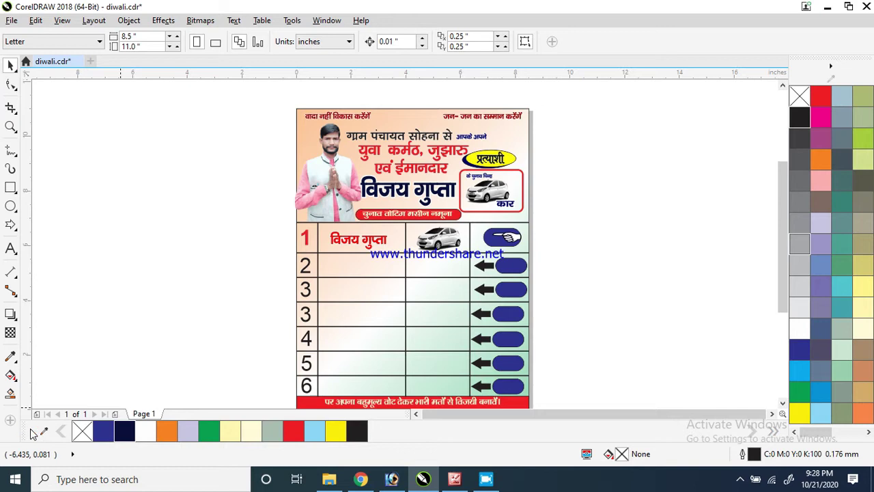
pyautogui.click(31, 432)
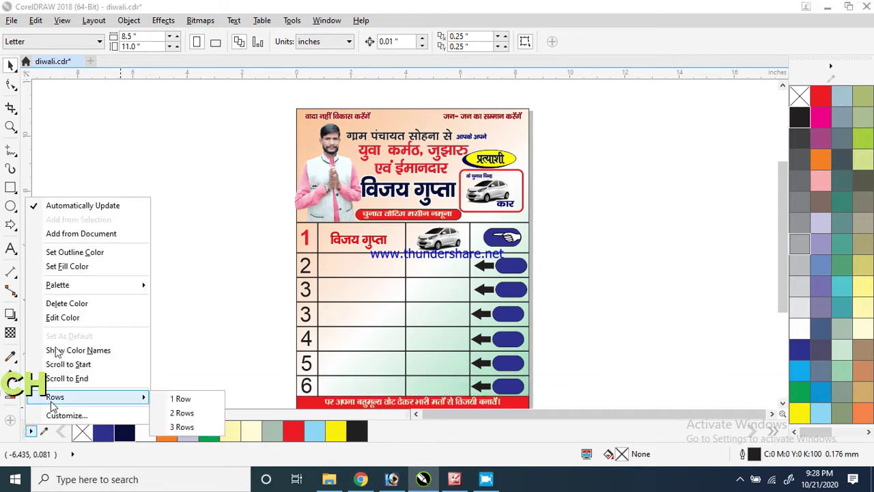
pyautogui.click(66, 302)
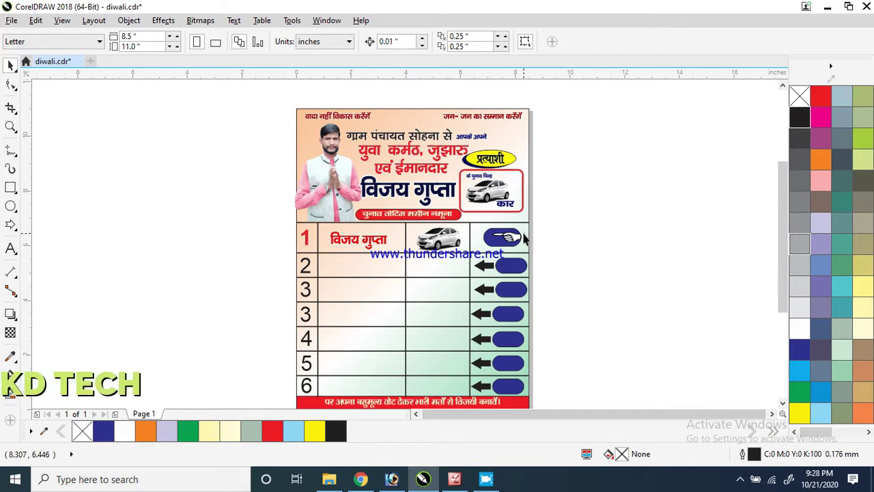
# Select all the poster's objects and place a duplicate of them beside the page, just left of the original poster.
pyautogui.moveTo(254, 102); pyautogui.dragTo(558, 385)
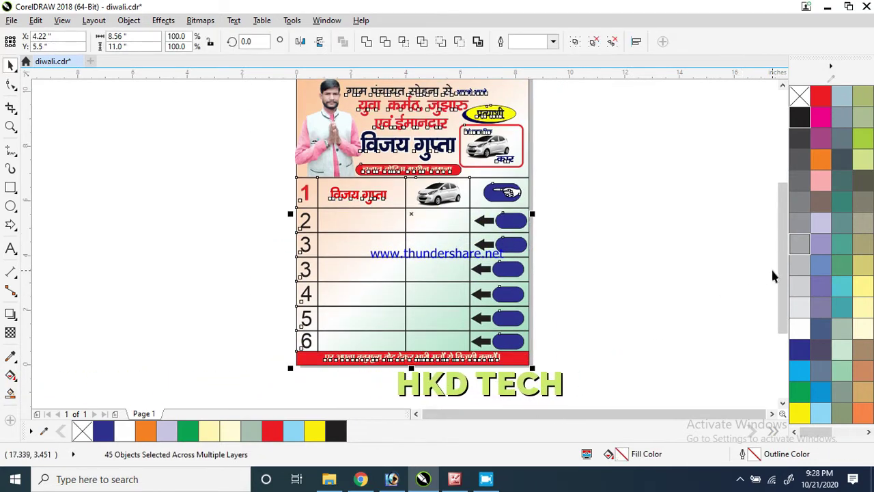
pyautogui.moveTo(781, 272); pyautogui.dragTo(781, 256)
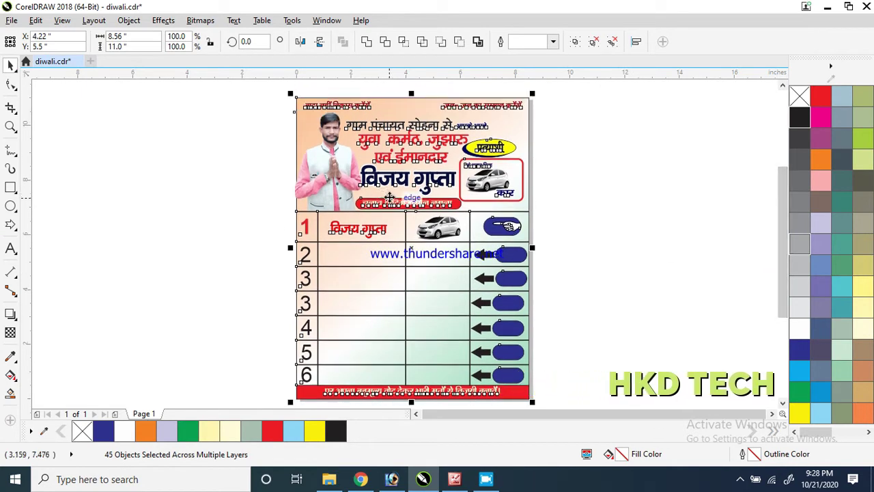
pyautogui.moveTo(379, 194); pyautogui.dragTo(152, 195)
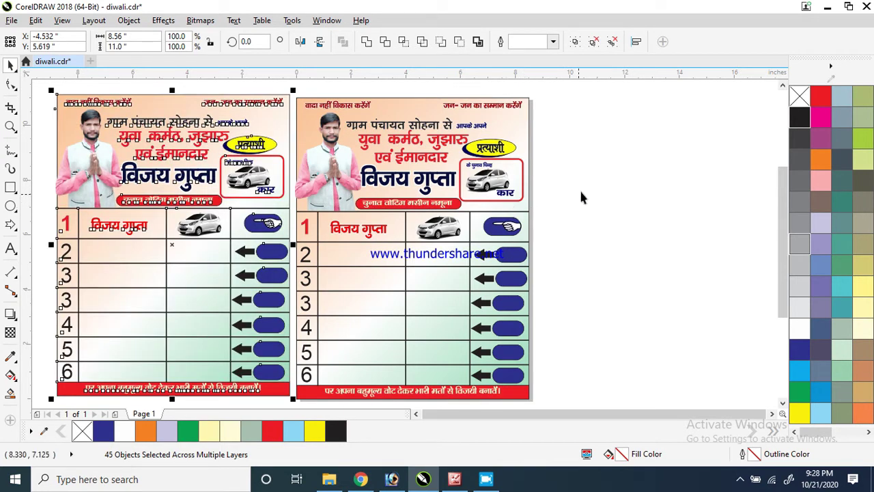
pyautogui.click(601, 181)
# Select the original poster on the page and delete it, leaving the duplicate beside the page as reference.
pyautogui.moveTo(591, 96); pyautogui.dragTo(335, 272)
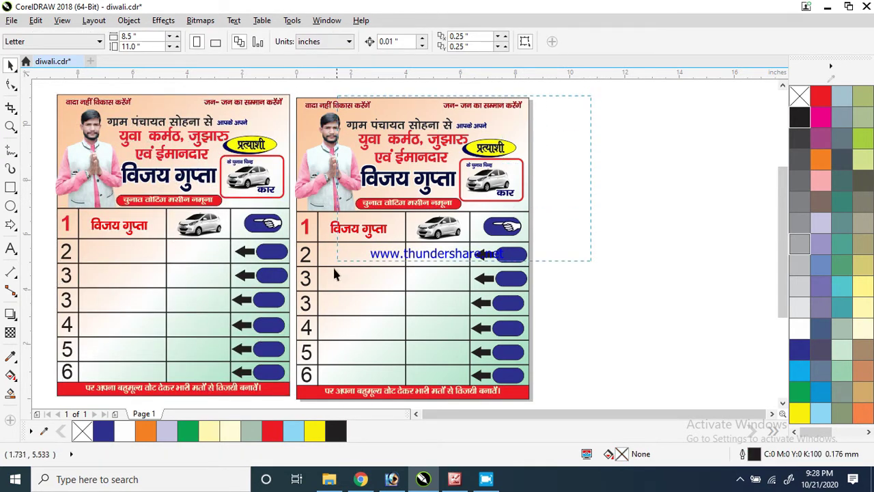
pyautogui.moveTo(294, 399); pyautogui.dragTo(285, 365)
pyautogui.moveTo(782, 326); pyautogui.dragTo(784, 288)
pyautogui.press('Delete')
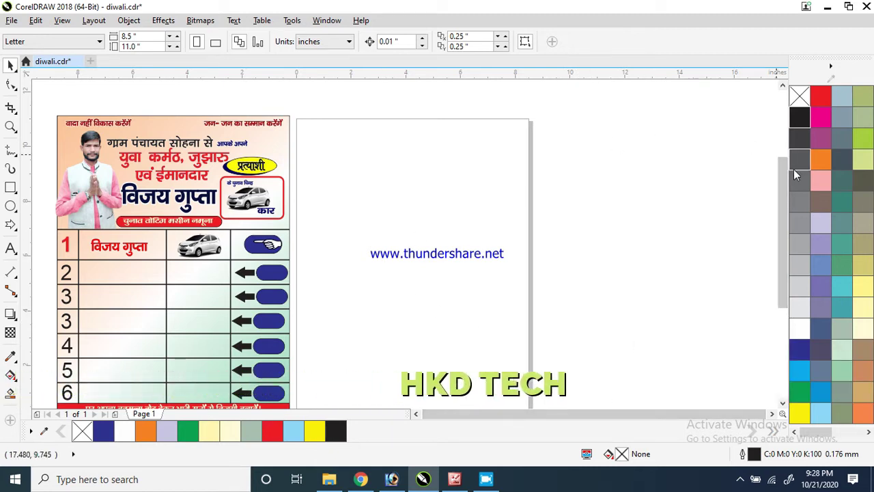
pyautogui.moveTo(782, 168); pyautogui.dragTo(775, 191)
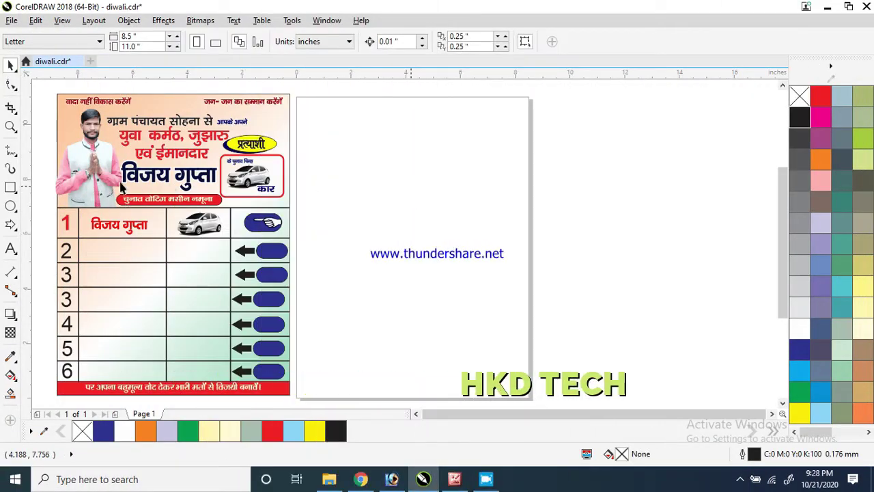
# Create a page-sized rectangle and apply a linear fountain fill running diagonally from its upper left to its lower-right corner.
pyautogui.doubleClick(10, 186)
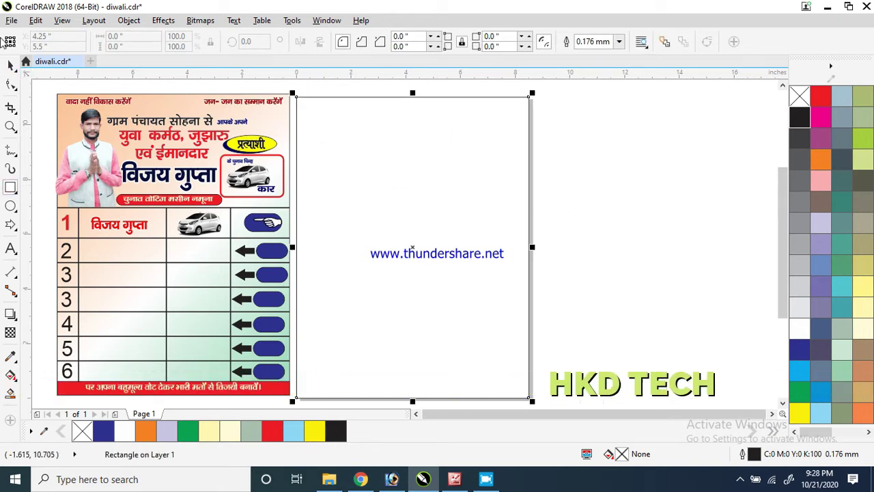
pyautogui.click(8, 65)
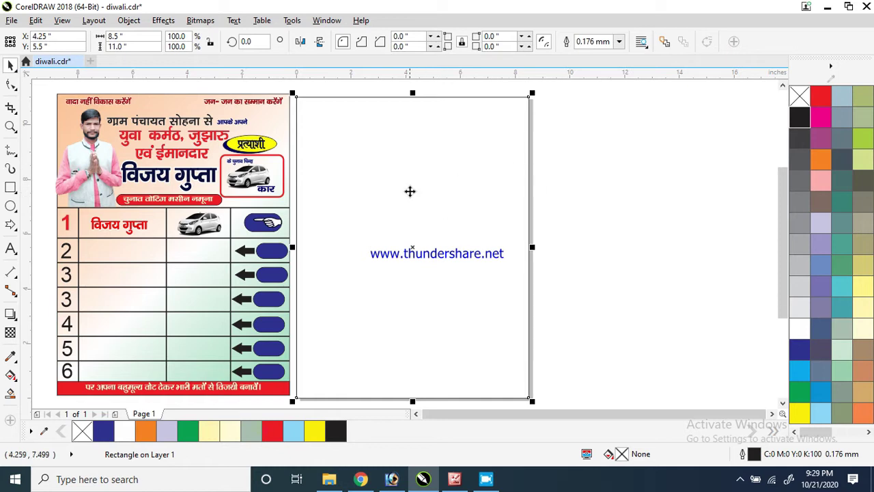
pyautogui.click(10, 376)
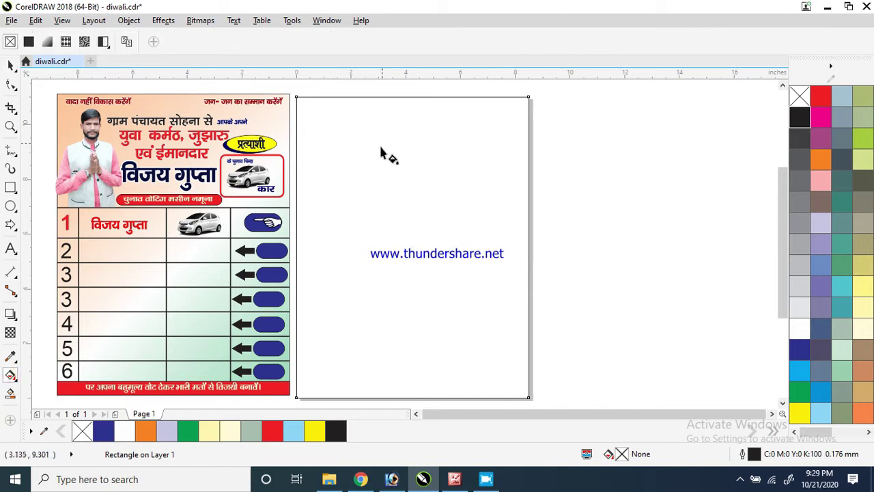
pyautogui.moveTo(374, 225); pyautogui.dragTo(519, 396)
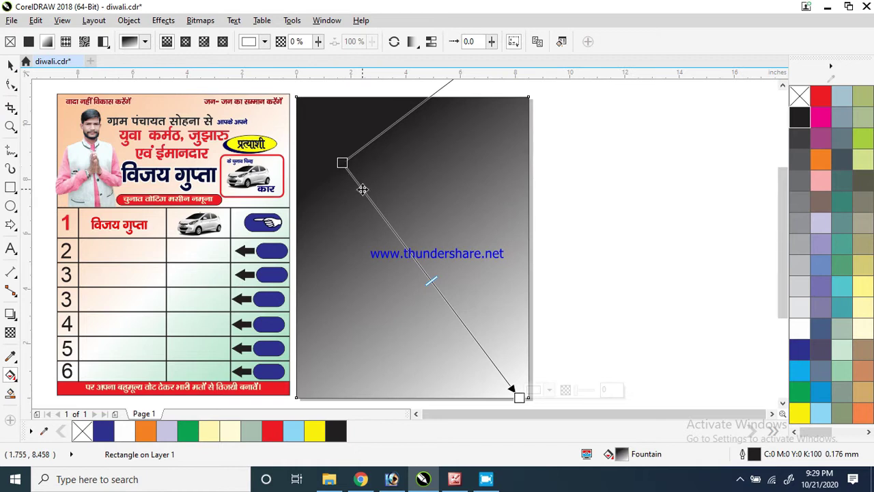
# Add a white colour node at 24% of the gradient, and set the start node to orange and the end node to green.
pyautogui.doubleClick(384, 218)
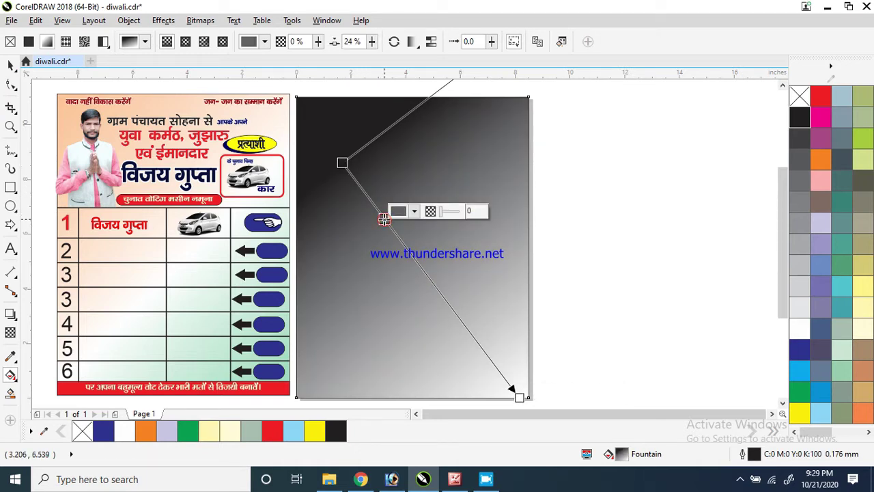
pyautogui.click(807, 332)
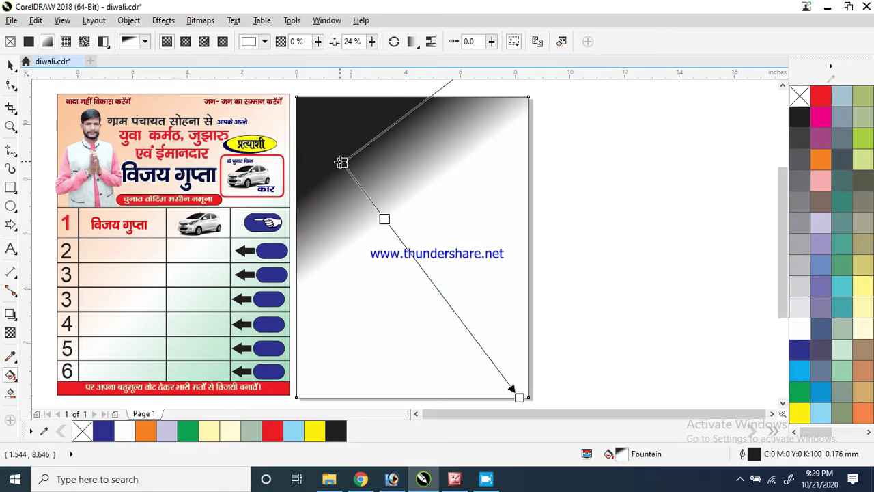
pyautogui.click(341, 161)
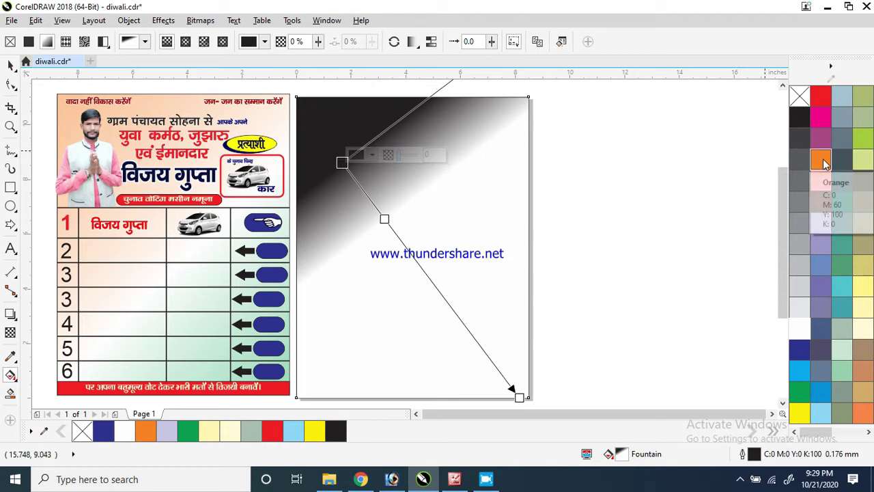
pyautogui.click(823, 161)
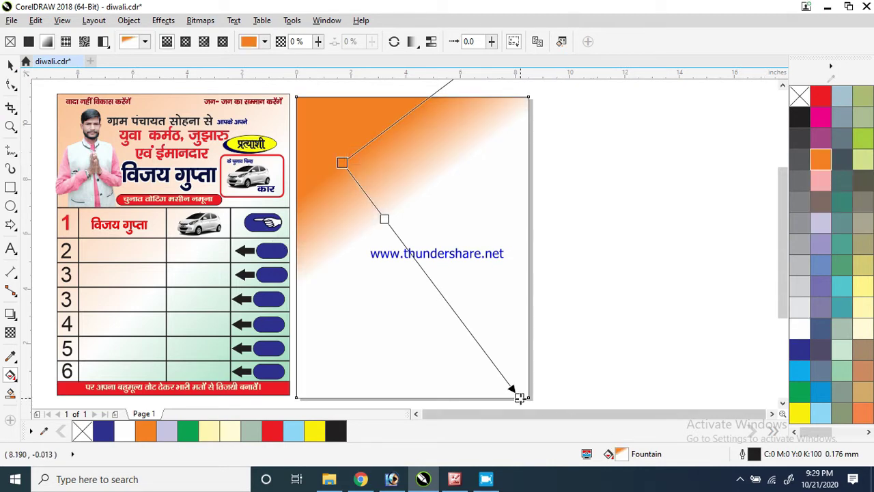
pyautogui.click(519, 396)
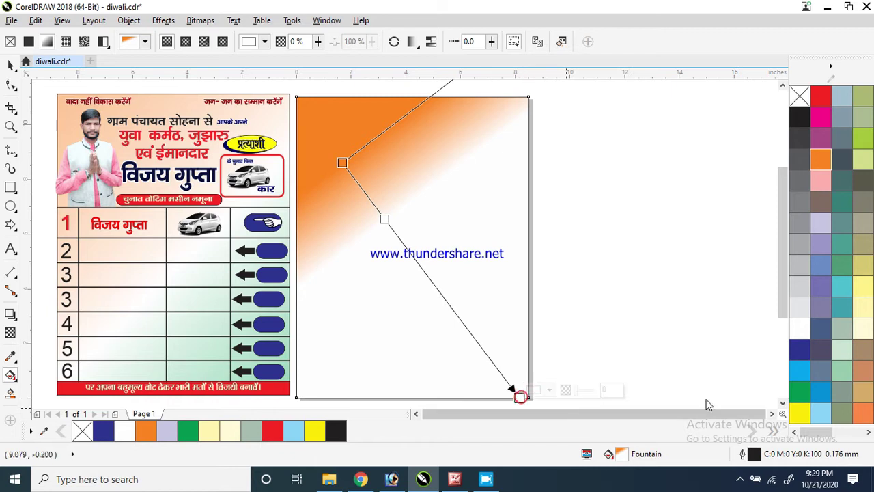
pyautogui.click(800, 393)
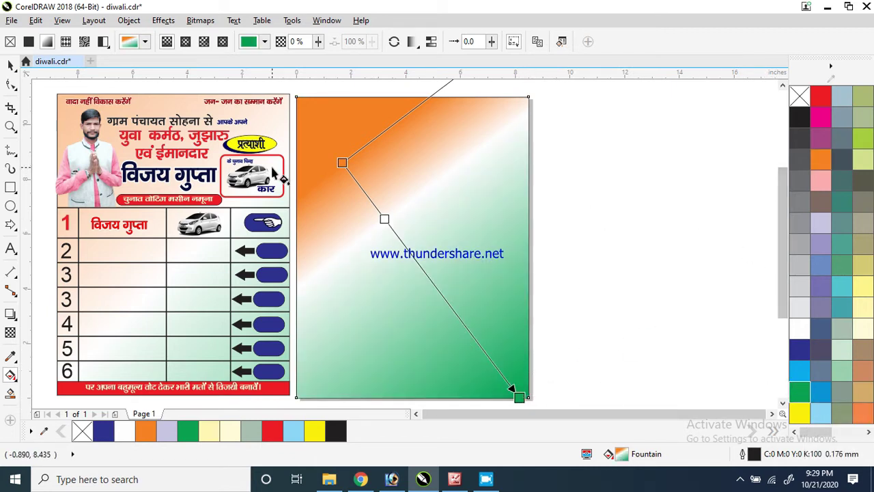
# Extend the gradient's orange start and green end beyond the page corners and move the white node to about the page centre.
pyautogui.moveTo(342, 162); pyautogui.dragTo(274, 69)
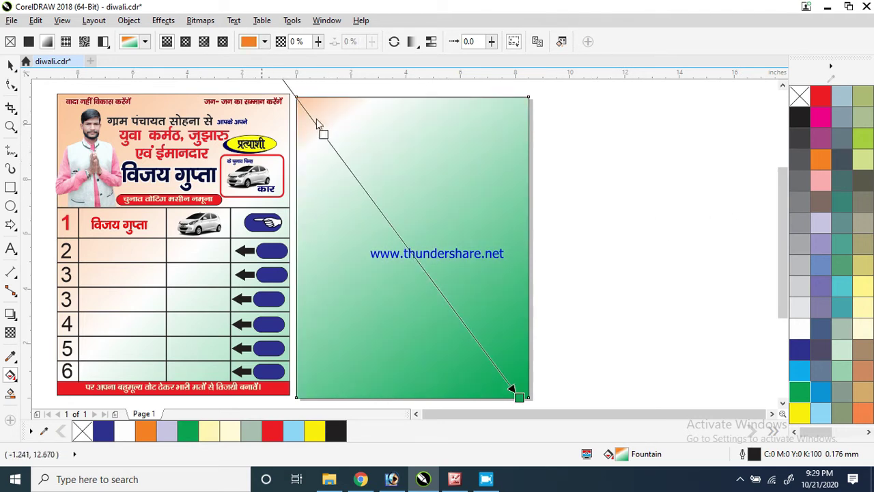
pyautogui.click(372, 200)
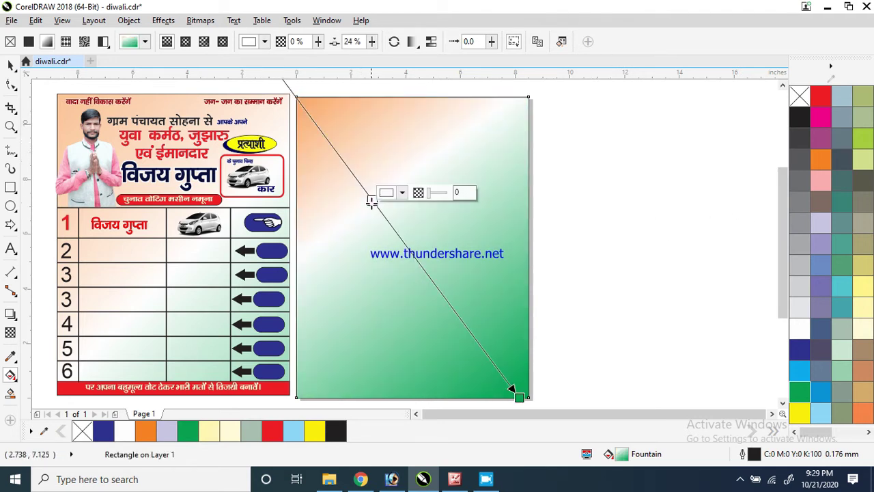
pyautogui.moveTo(382, 213); pyautogui.dragTo(387, 221)
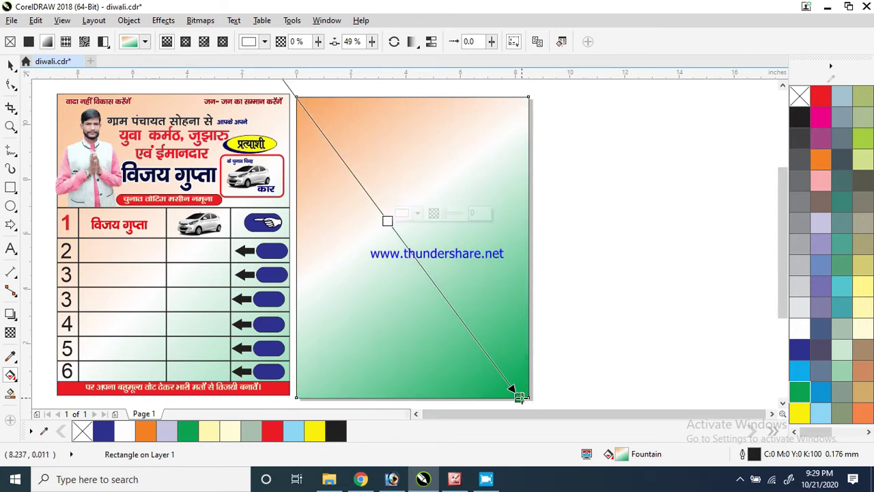
pyautogui.moveTo(534, 418); pyautogui.dragTo(572, 459)
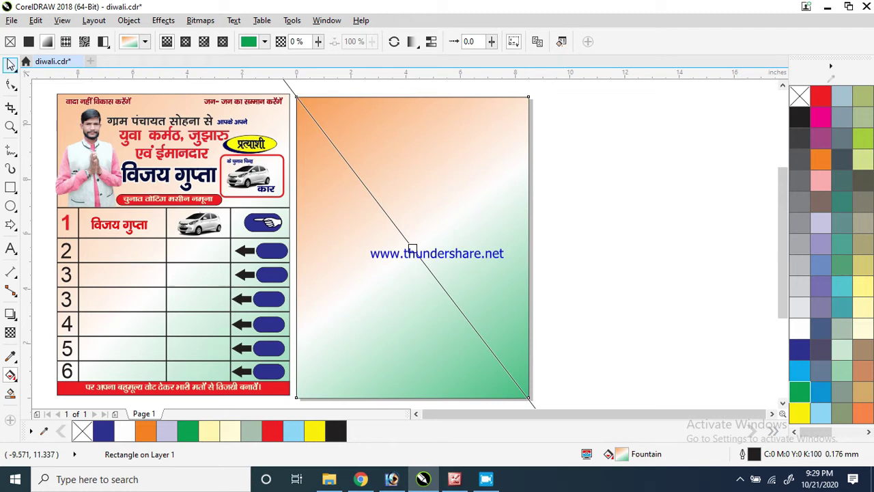
# Make a copy of the rectangle scaled down to a strip about 0.5 inch high along the page's bottom edge and fill it red.
pyautogui.click(11, 63)
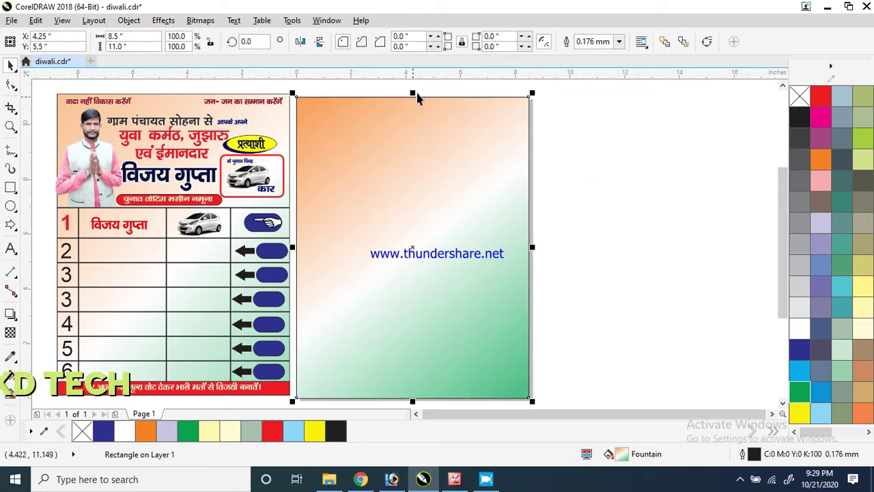
pyautogui.moveTo(412, 94); pyautogui.dragTo(396, 380)
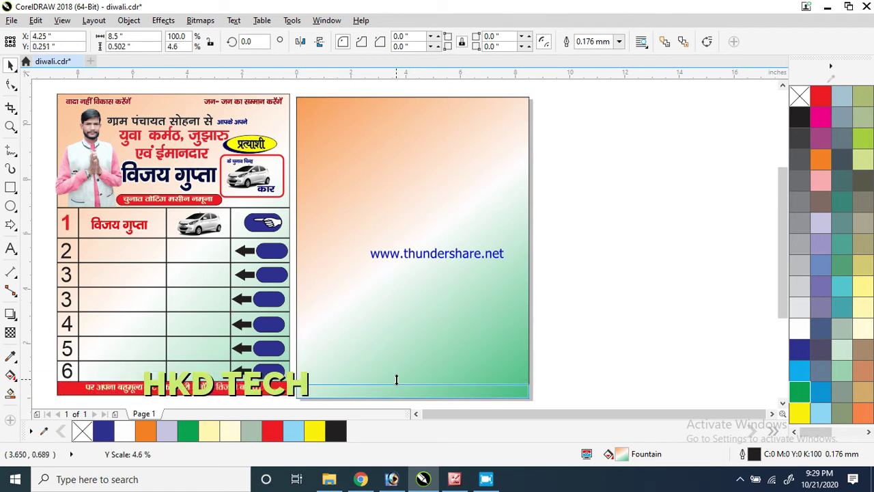
pyautogui.click(822, 100)
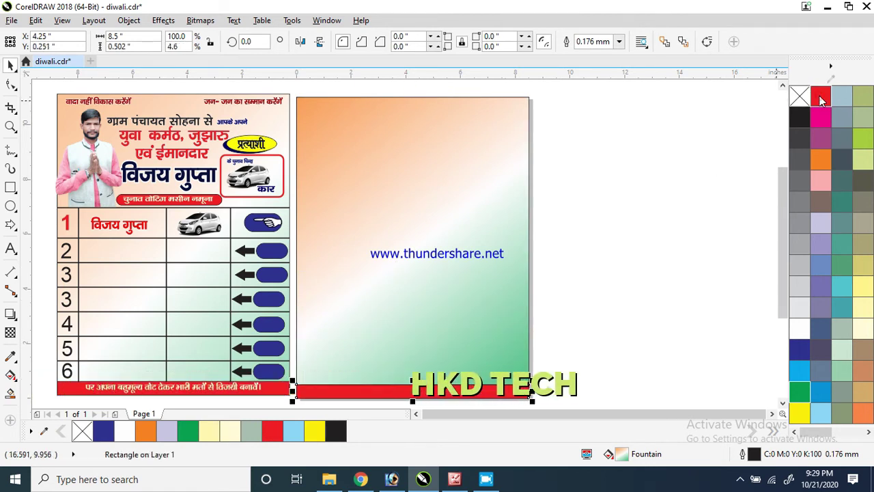
pyautogui.click(624, 192)
# Draw a horizontal line across the page's full width at a height of about 6.77 inches, with a 1.0 mm outline.
pyautogui.click(449, 207)
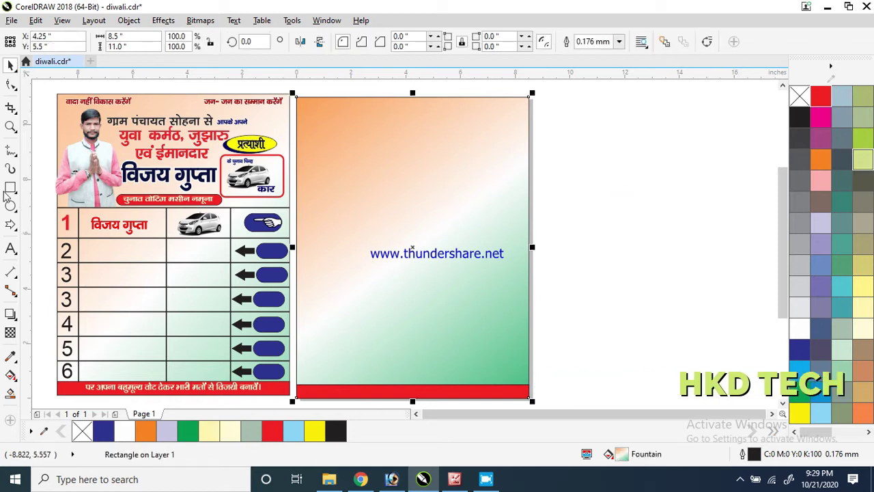
pyautogui.click(10, 151)
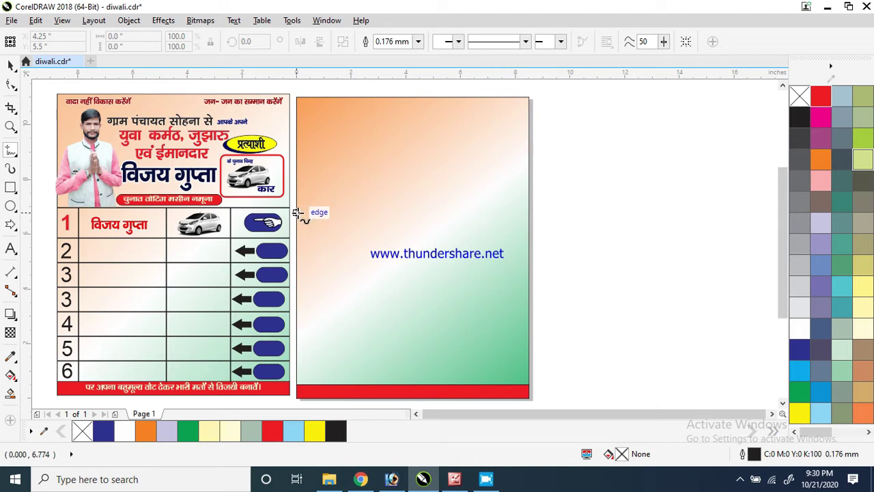
pyautogui.click(298, 214)
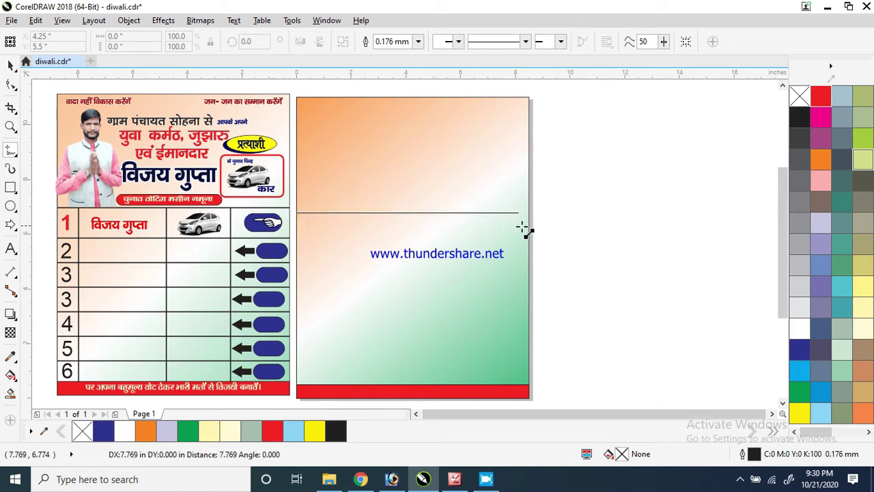
pyautogui.click(529, 228)
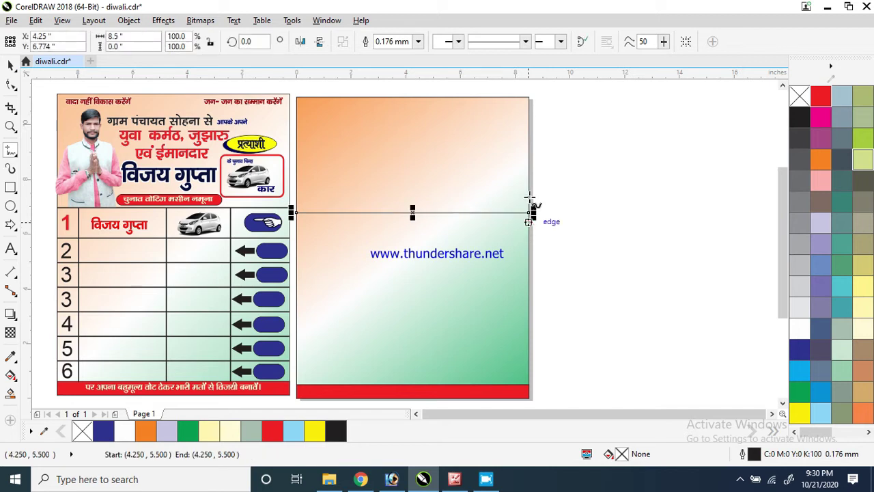
pyautogui.click(419, 43)
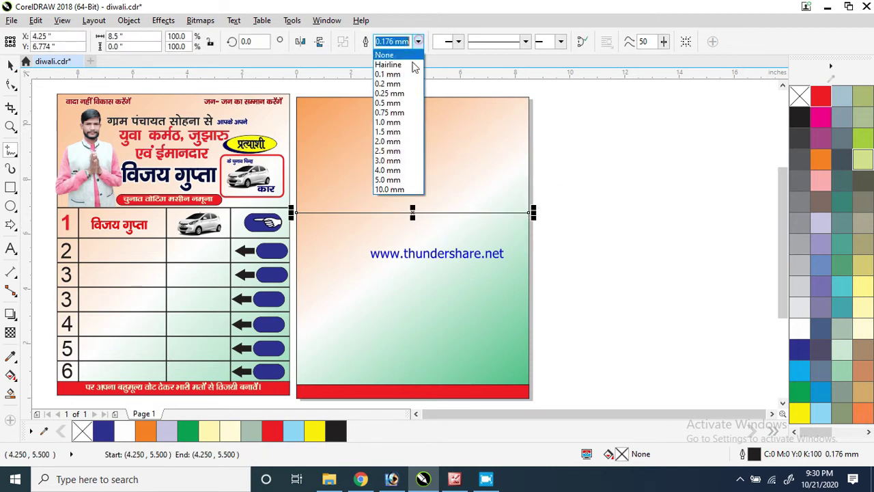
pyautogui.click(384, 123)
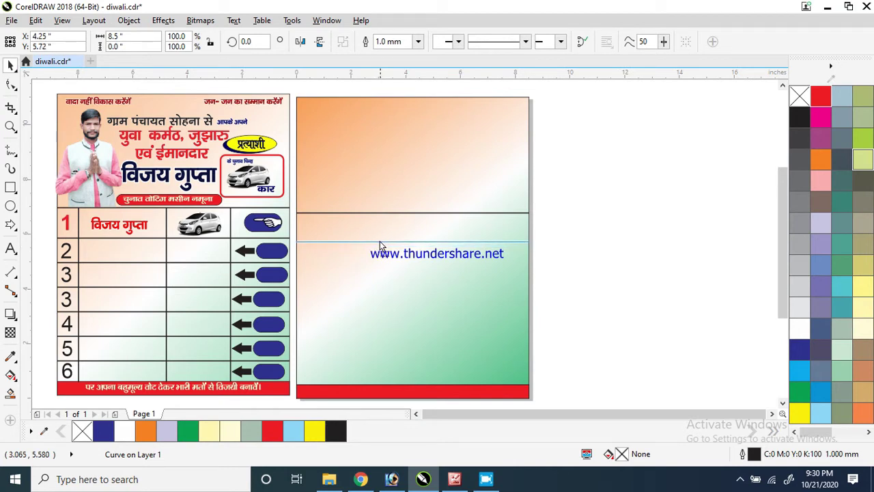
# Repeat the line down the page about every 1 inch, keep only six lines, and shift them down about 0.47 inch.
pyautogui.click(380, 241)
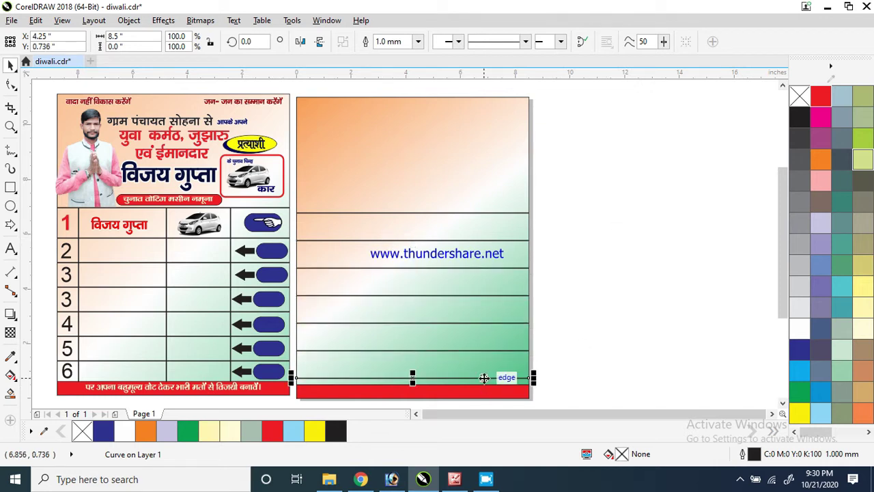
pyautogui.press('Delete')
pyautogui.moveTo(598, 176); pyautogui.dragTo(292, 378)
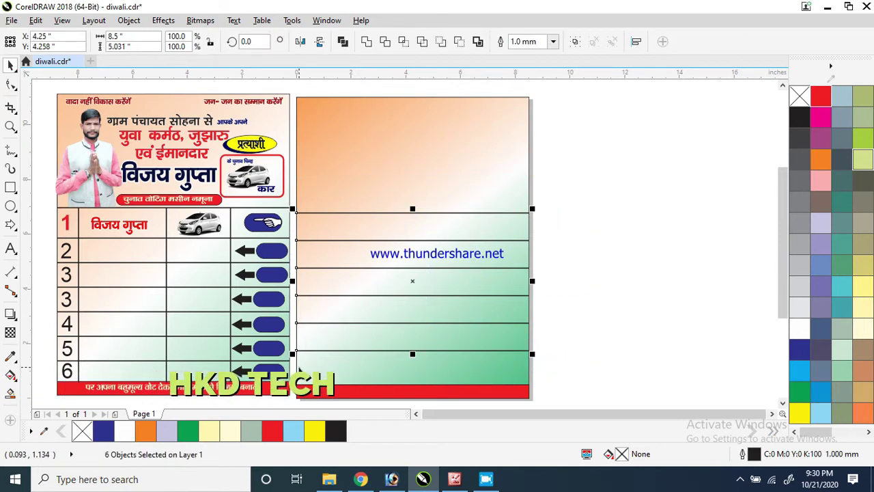
pyautogui.press('Down')
pyautogui.press('Down')
pyautogui.press('Down')
pyautogui.press('Down')
pyautogui.press('Down')
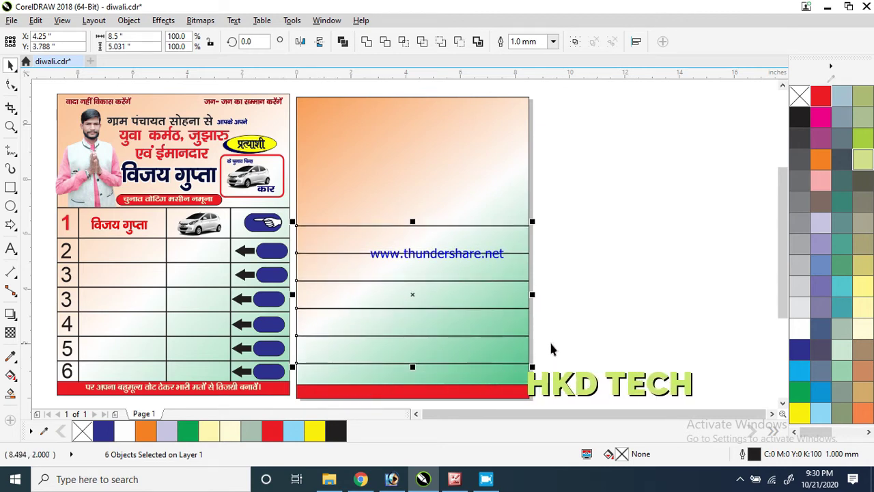
pyautogui.click(592, 333)
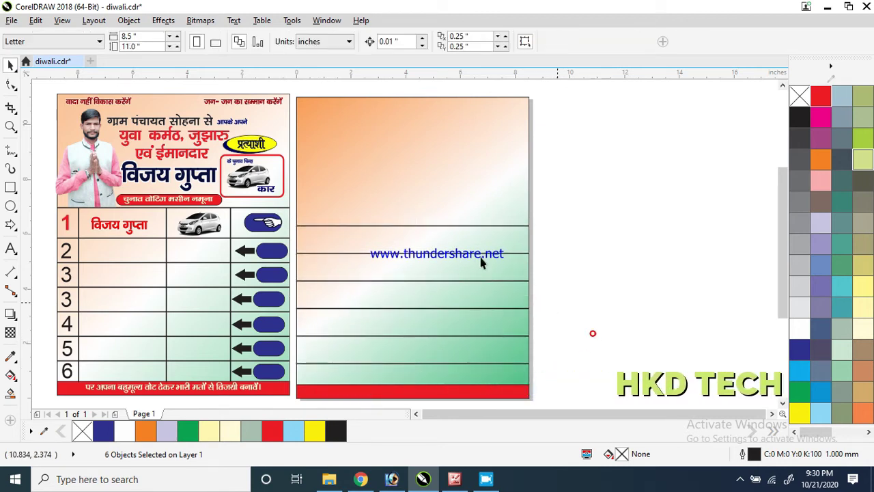
# Rotate the topmost horizontal line by 90 degrees.
pyautogui.click(437, 225)
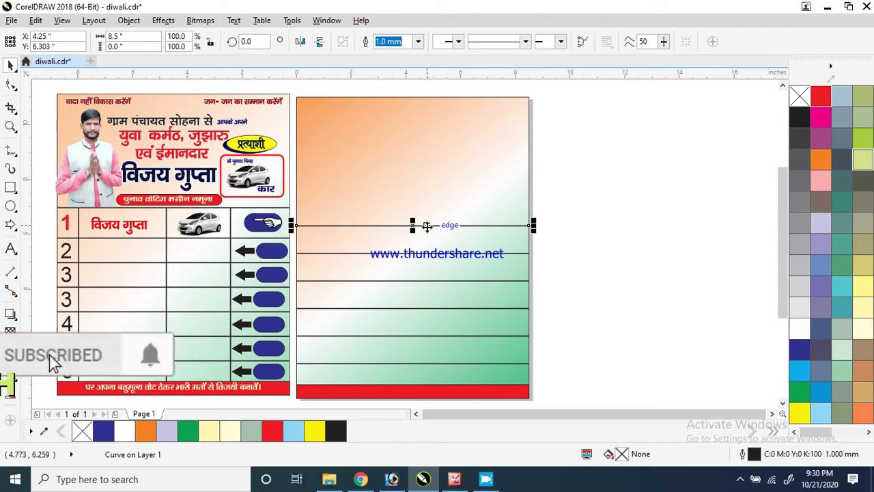
pyautogui.click(246, 42)
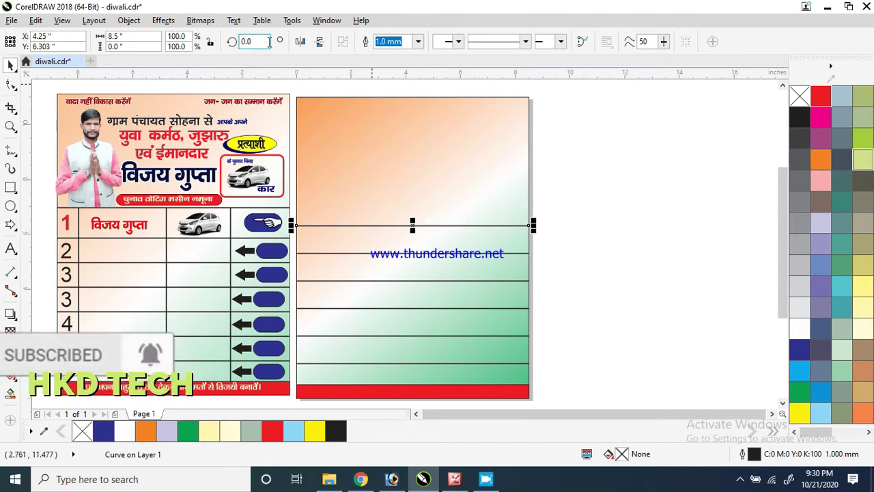
pyautogui.write('90')
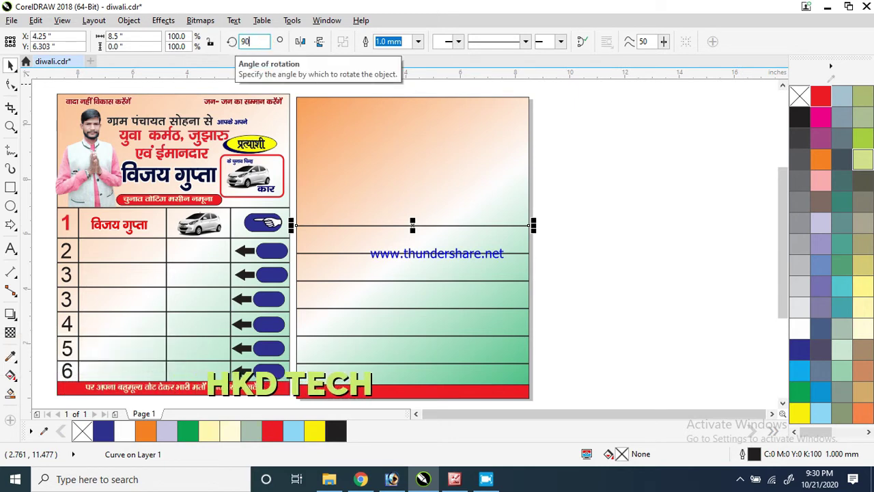
pyautogui.press('Return')
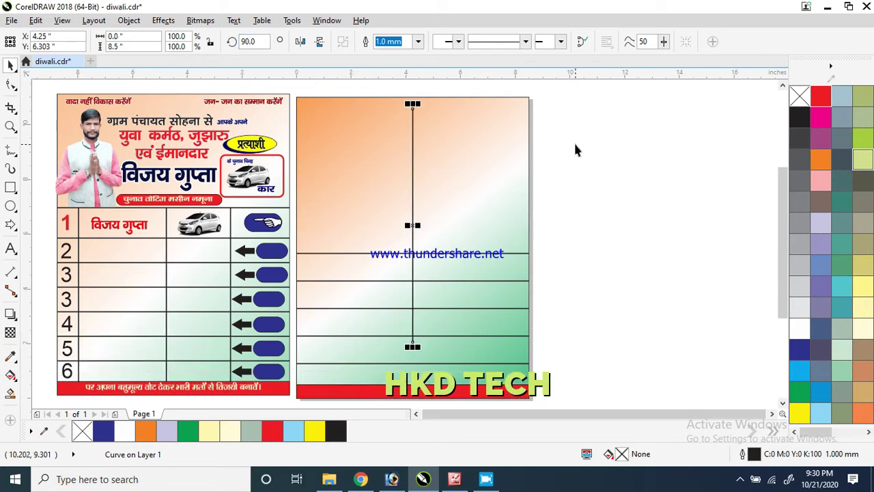
# Shorten the vertical line to about 4.8 inches and place it about 0.75 inch from the page's left edge, ending at the red strip.
pyautogui.moveTo(412, 104); pyautogui.dragTo(406, 221)
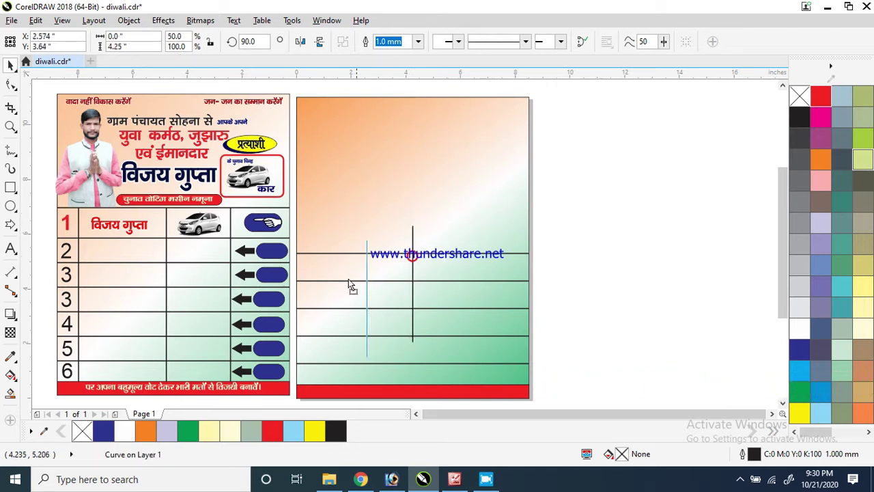
pyautogui.moveTo(307, 295); pyautogui.dragTo(311, 297)
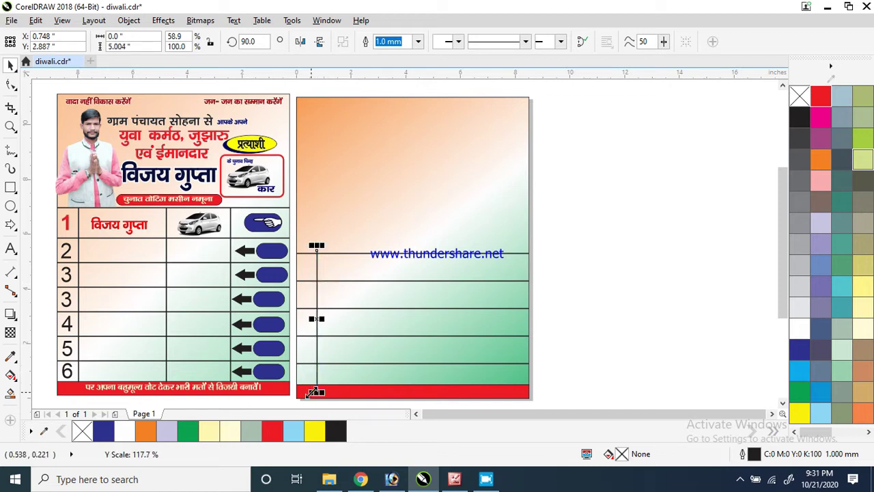
pyautogui.moveTo(317, 391); pyautogui.dragTo(317, 382)
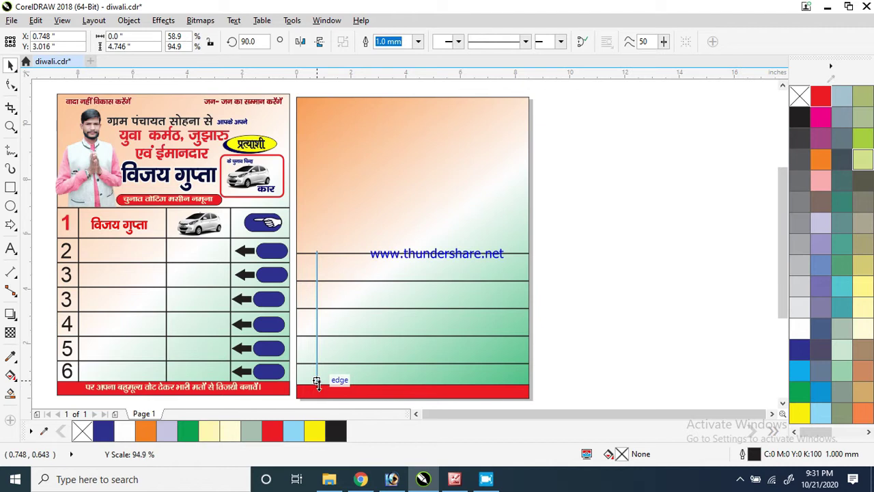
pyautogui.click(558, 354)
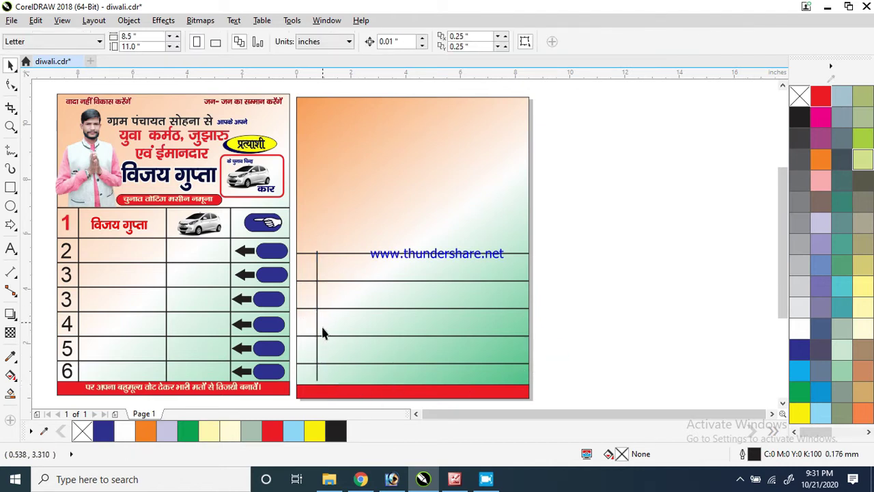
pyautogui.scroll(2, 323, 328)
pyautogui.moveTo(317, 380); pyautogui.dragTo(316, 388)
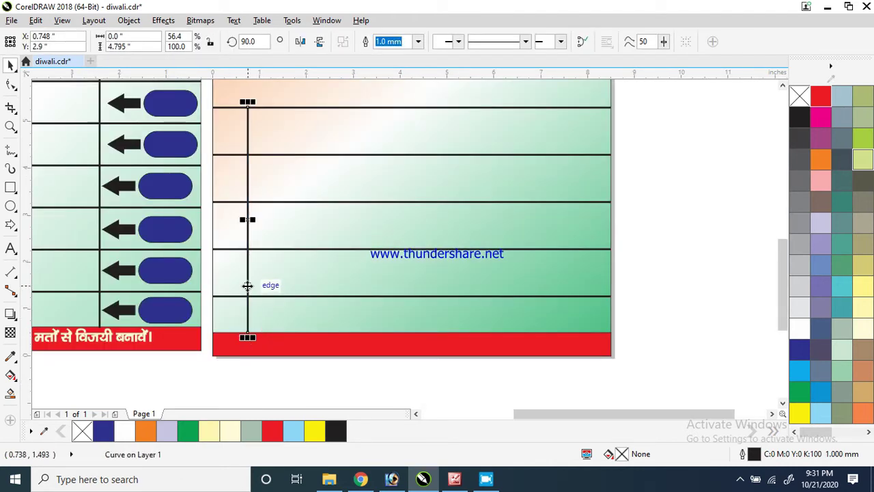
# Add two copies of the vertical divider, about 3.05 and 7.08 inches from the page's left edge.
pyautogui.moveTo(280, 298); pyautogui.dragTo(356, 290)
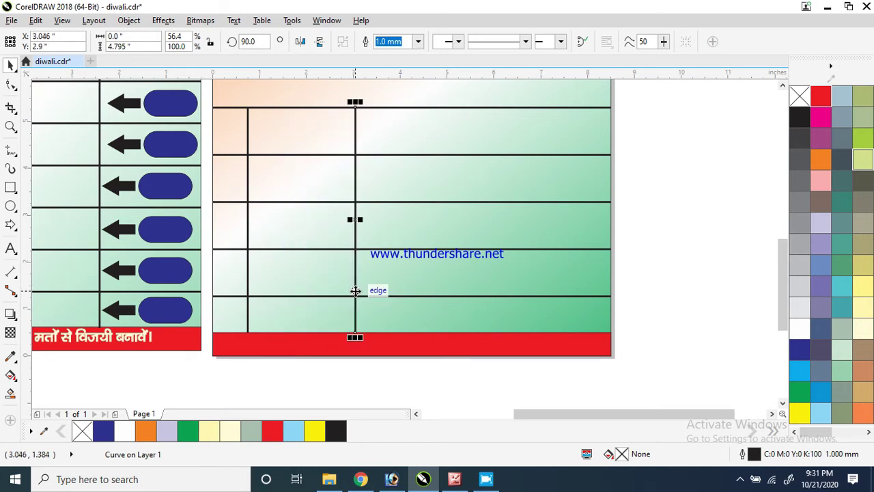
pyautogui.hotkey('ctrl', 'd')
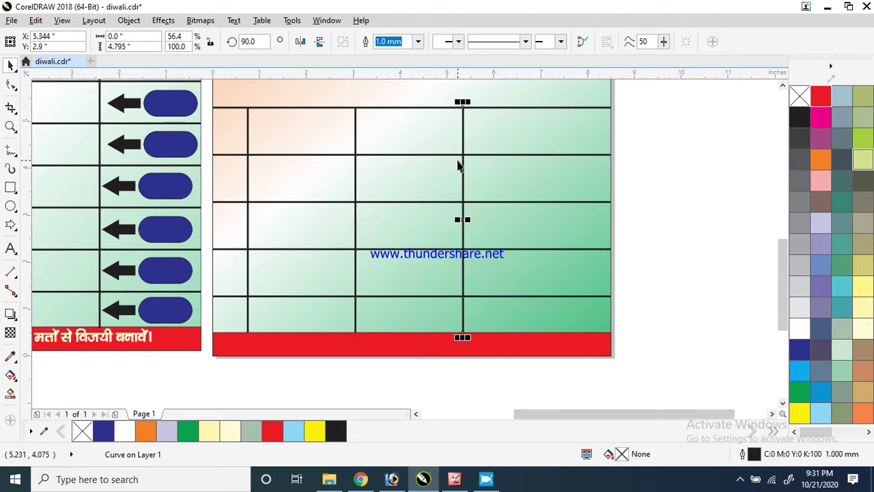
pyautogui.moveTo(464, 143); pyautogui.dragTo(544, 144)
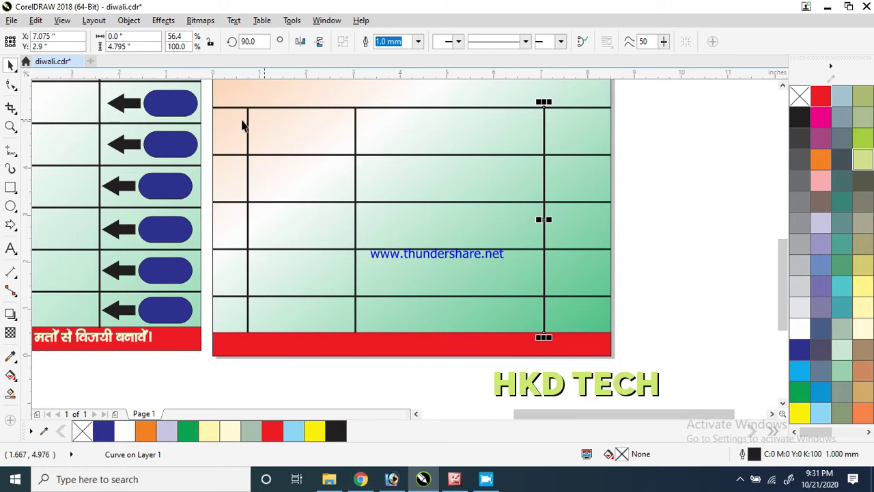
pyautogui.click(687, 305)
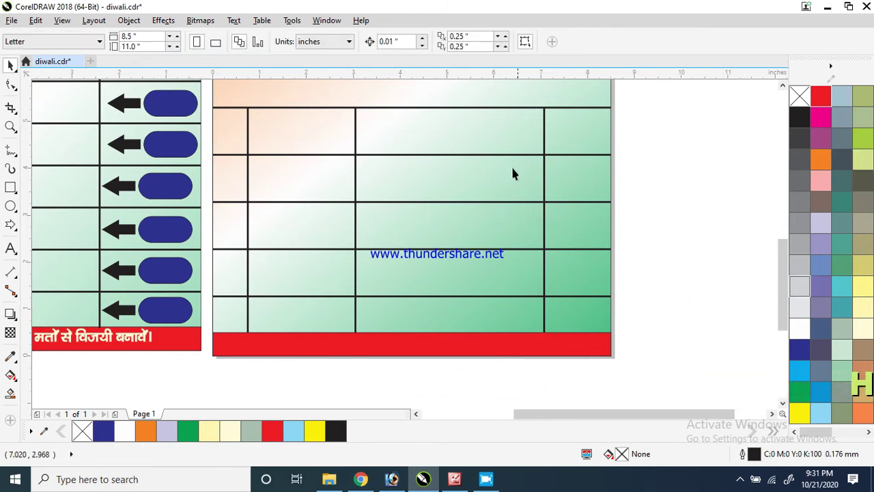
# Stretch the whole grid of lines upward to about 118% of its height, keeping its lower end at the red strip.
pyautogui.scroll(-2, 557, 139)
pyautogui.moveTo(784, 260); pyautogui.dragTo(783, 229)
pyautogui.moveTo(640, 170); pyautogui.dragTo(403, 295)
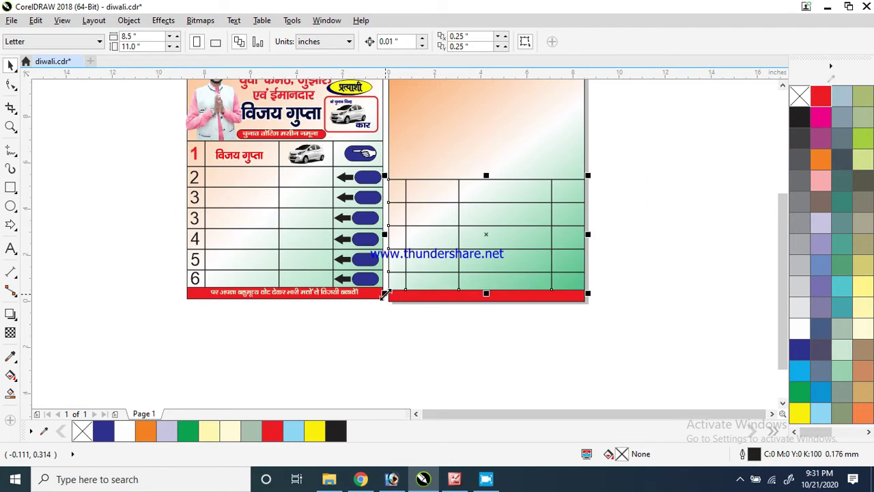
pyautogui.moveTo(486, 175); pyautogui.dragTo(488, 161)
pyautogui.click(654, 175)
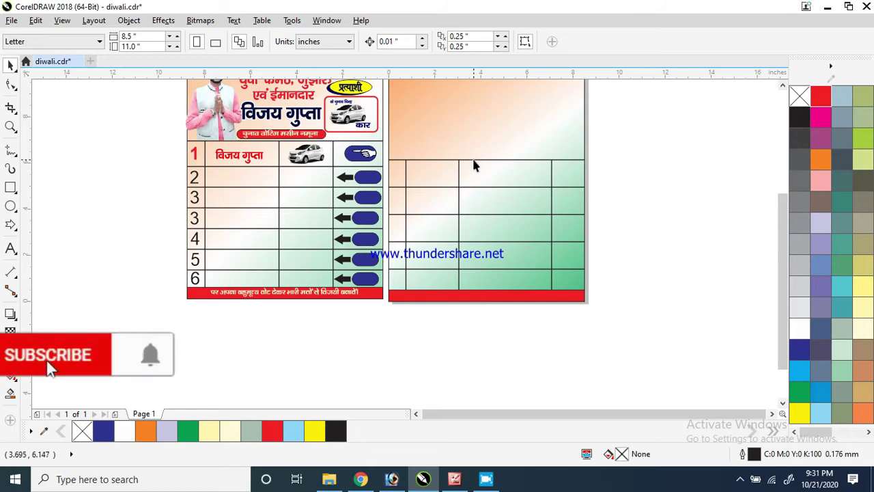
# Raise the grid's top line to about 6.55 inches and extend the three vertical dividers up to meet it.
pyautogui.click(474, 160)
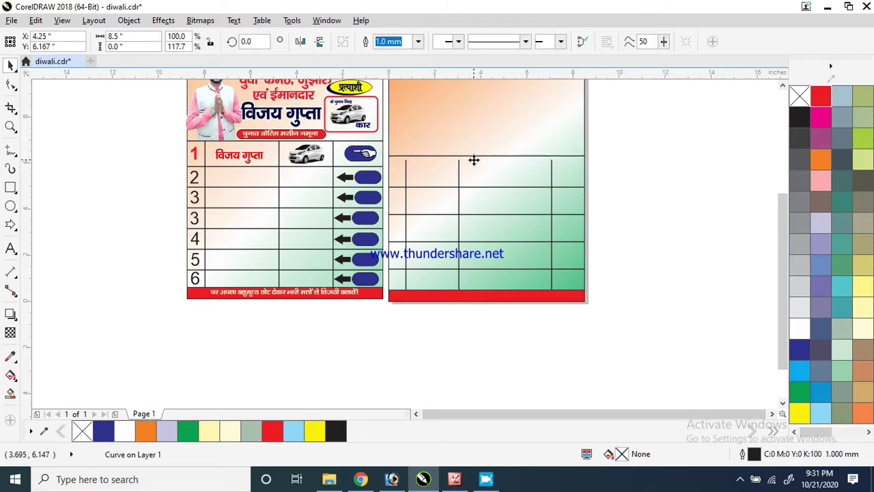
pyautogui.click(675, 192)
pyautogui.moveTo(579, 376); pyautogui.dragTo(515, 387)
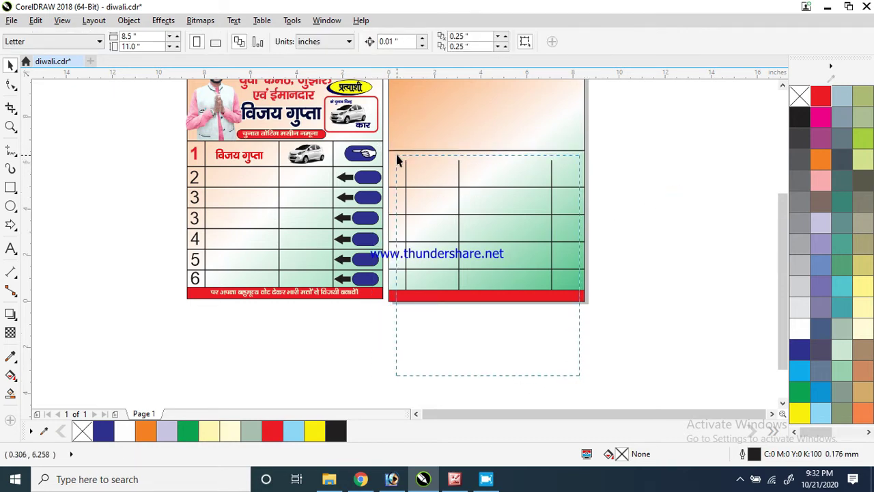
pyautogui.moveTo(399, 151); pyautogui.dragTo(400, 151)
pyautogui.moveTo(478, 157); pyautogui.dragTo(482, 151)
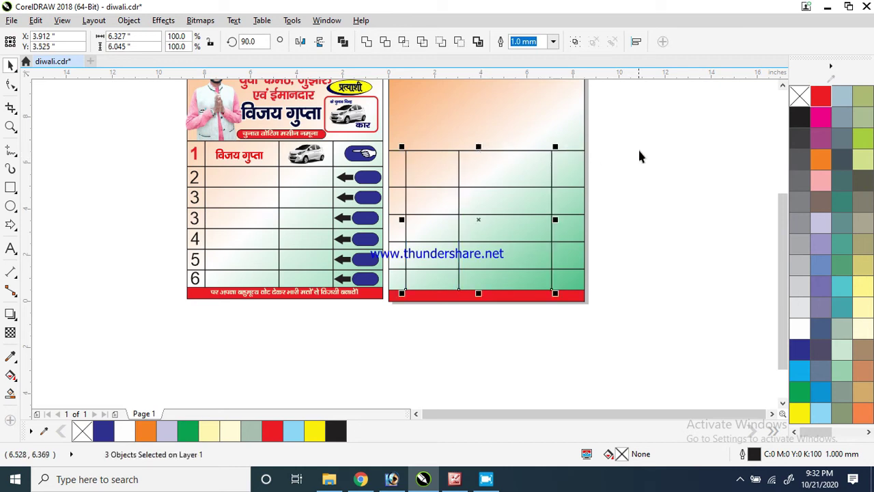
pyautogui.click(642, 151)
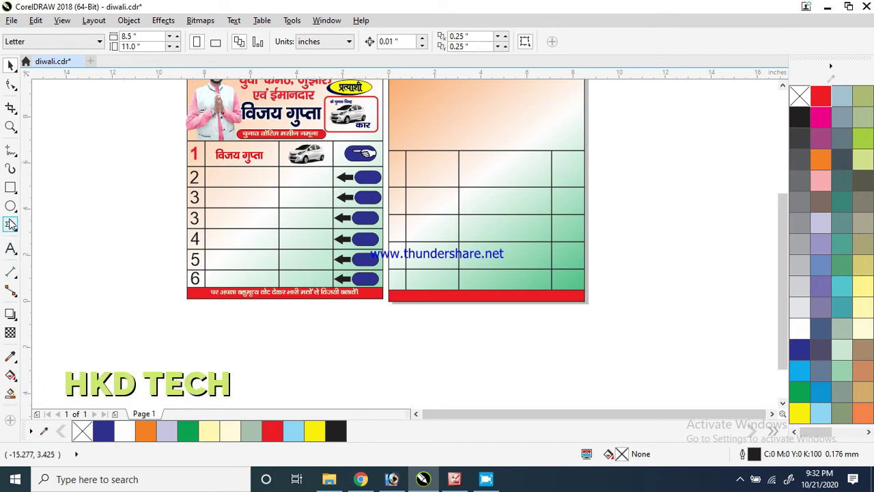
# Draw an arrow shape about 1.97 inches wide beside the page, squash it to 50% height and fill it black.
pyautogui.click(10, 224)
pyautogui.moveTo(631, 176); pyautogui.dragTo(678, 196)
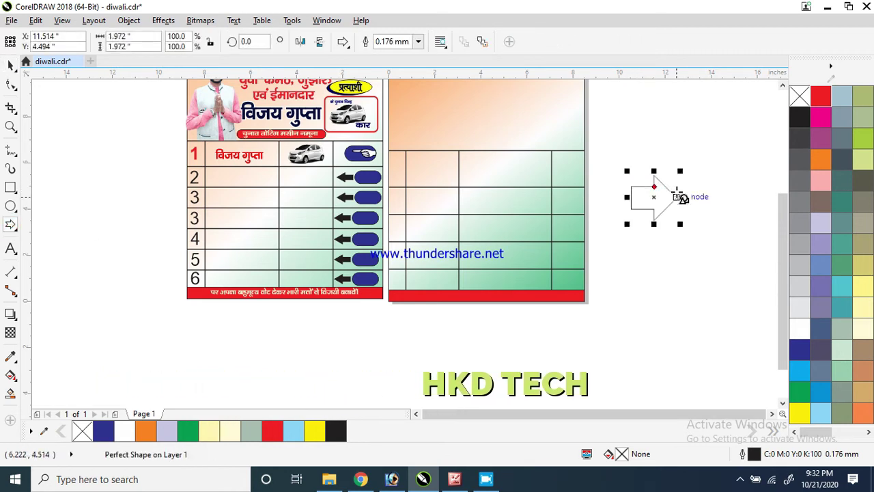
pyautogui.moveTo(653, 223); pyautogui.dragTo(655, 200)
pyautogui.click(799, 118)
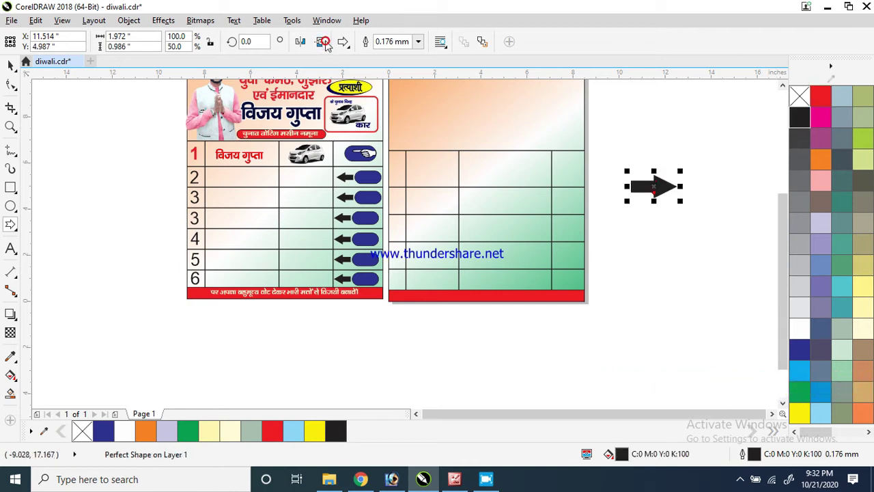
# Turn the arrow to point left and place it, scaled to about 0.74 by 0.37 inch, in the last column's top cell.
pyautogui.click(11, 64)
pyautogui.moveTo(654, 182); pyautogui.dragTo(547, 158)
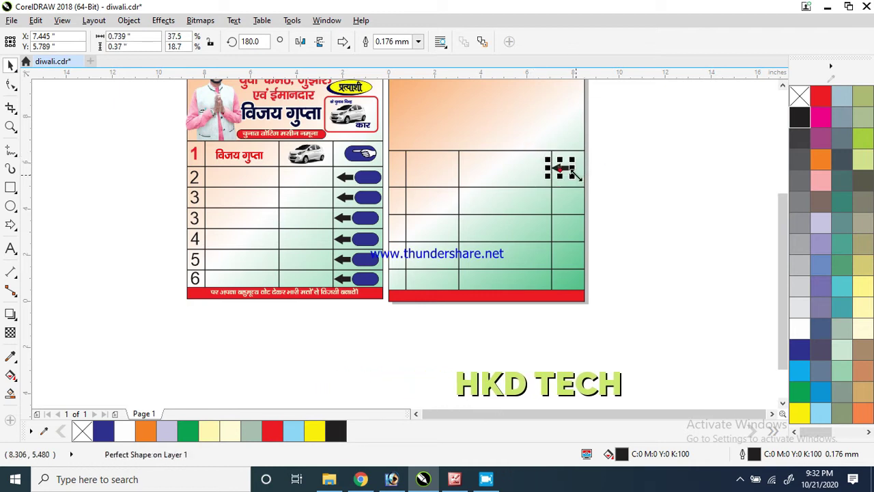
pyautogui.click(615, 159)
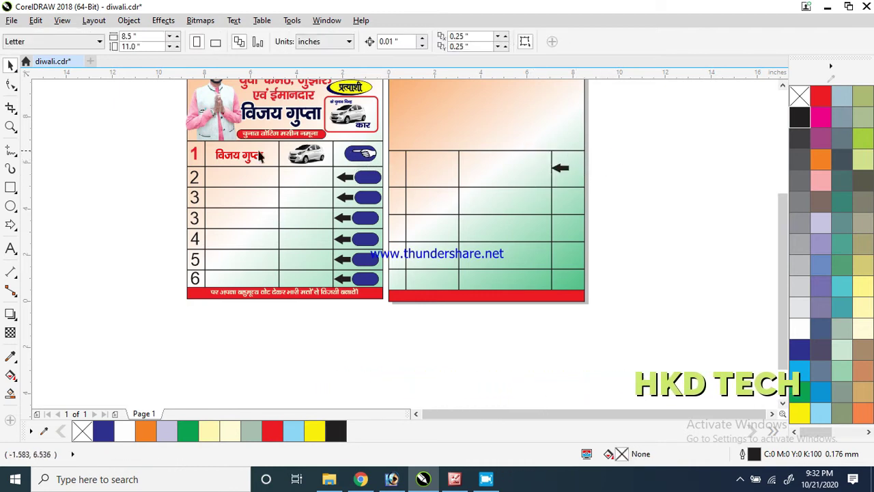
# Draw a rectangle about 1.0 by 1.72 inches beside the page and round all its corners to 0.5 inch.
pyautogui.press('F6')
pyautogui.moveTo(600, 162); pyautogui.dragTo(622, 203)
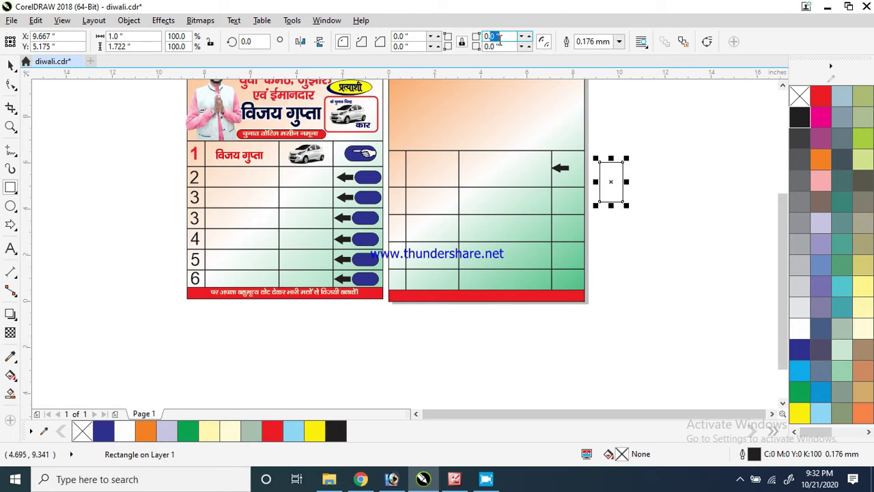
pyautogui.write('0.5')
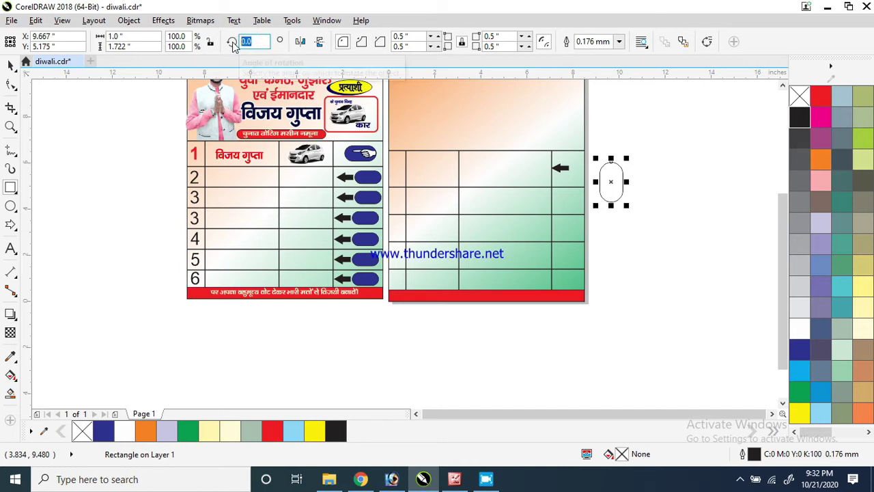
# Rotate the rounded rectangle 90 degrees, fill it blue and place it, scaled to about 1.44 by 0.83 inches, over the last column's top cell.
pyautogui.write('90')
pyautogui.press('Return')
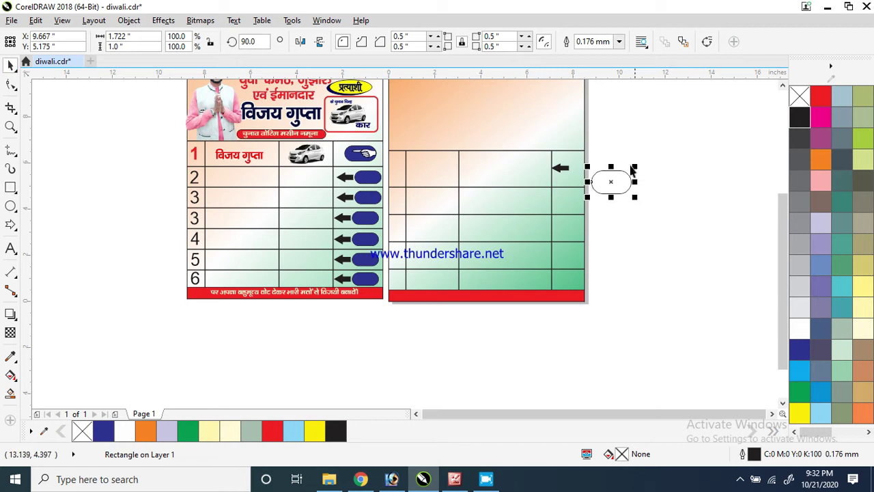
pyautogui.click(800, 349)
pyautogui.moveTo(635, 165); pyautogui.dragTo(578, 171)
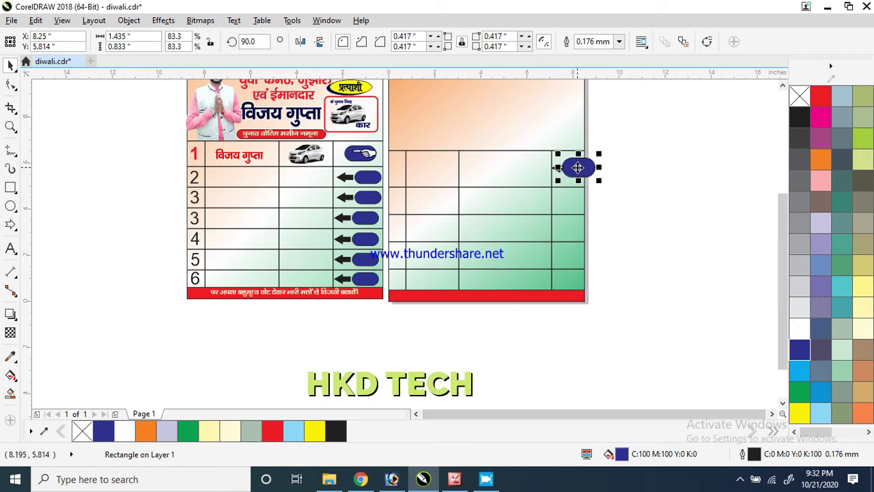
# Scale the blue button to about 0.85 by 0.49 inch inside the top cell and shrink the black arrow beside it.
pyautogui.press('z')
pyautogui.moveTo(619, 146); pyautogui.dragTo(524, 223)
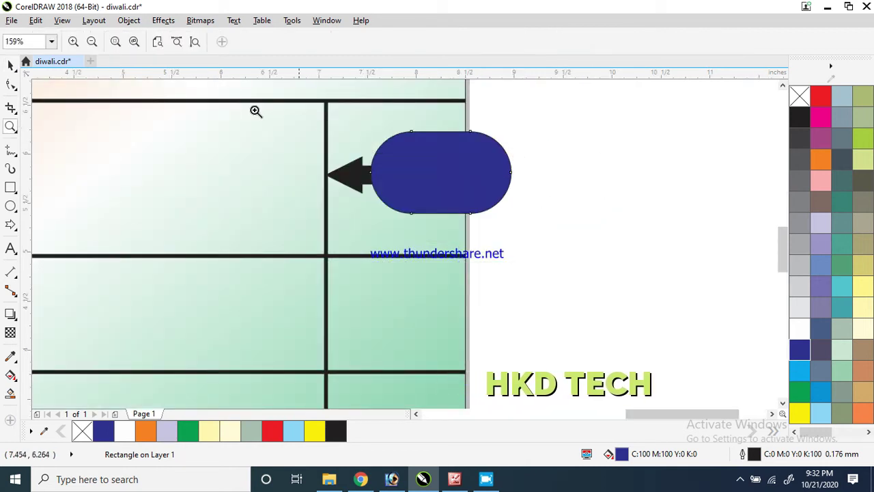
pyautogui.click(11, 66)
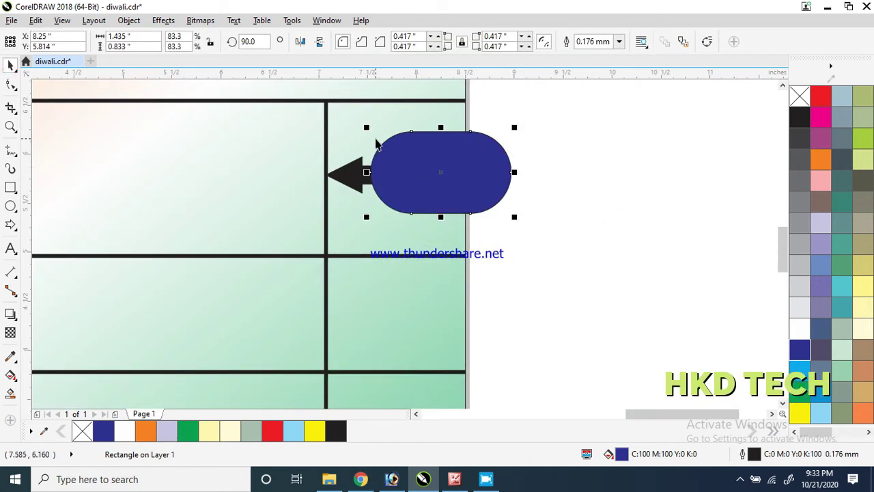
pyautogui.moveTo(369, 127); pyautogui.dragTo(384, 162)
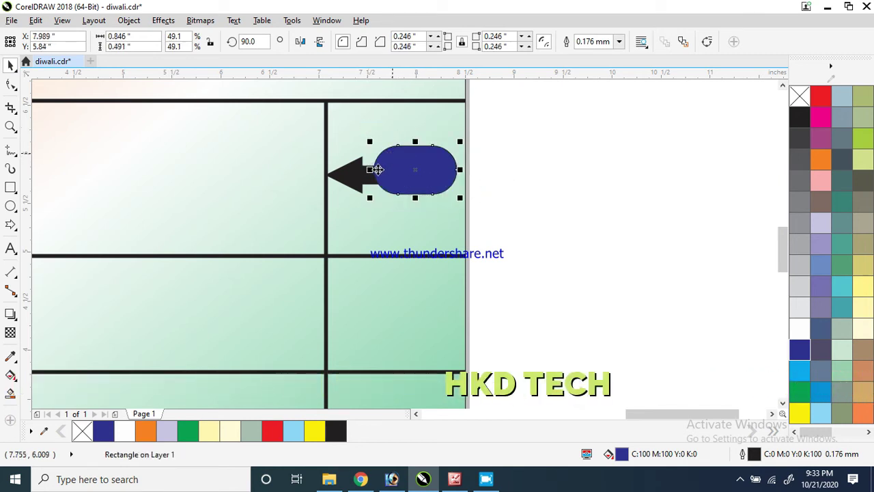
pyautogui.click(367, 174)
pyautogui.click(527, 195)
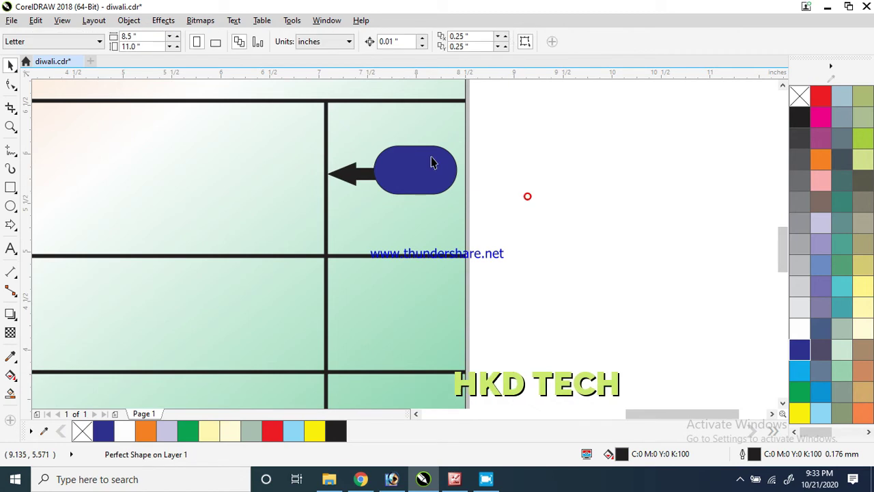
# Copy the reference poster's whole header, including slogans, candidate photo, name and car symbol, onto the new page above the table.
pyautogui.scroll(-2, 414, 152)
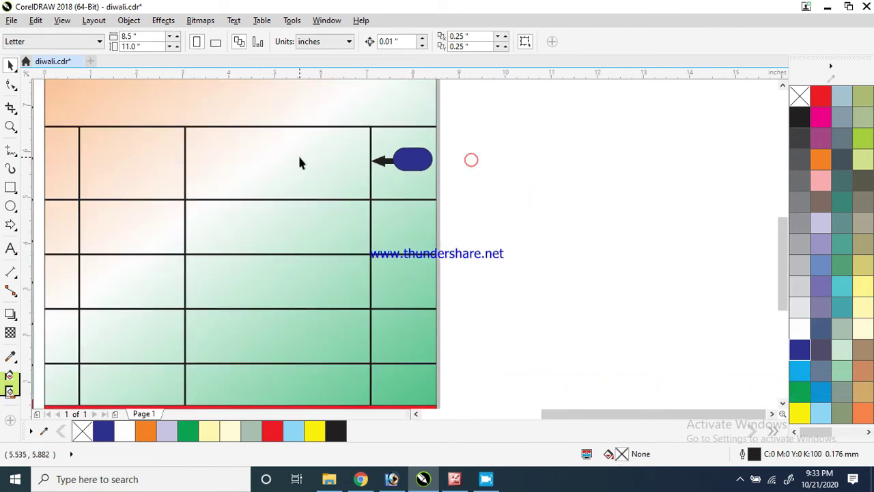
pyautogui.scroll(-2, 300, 162)
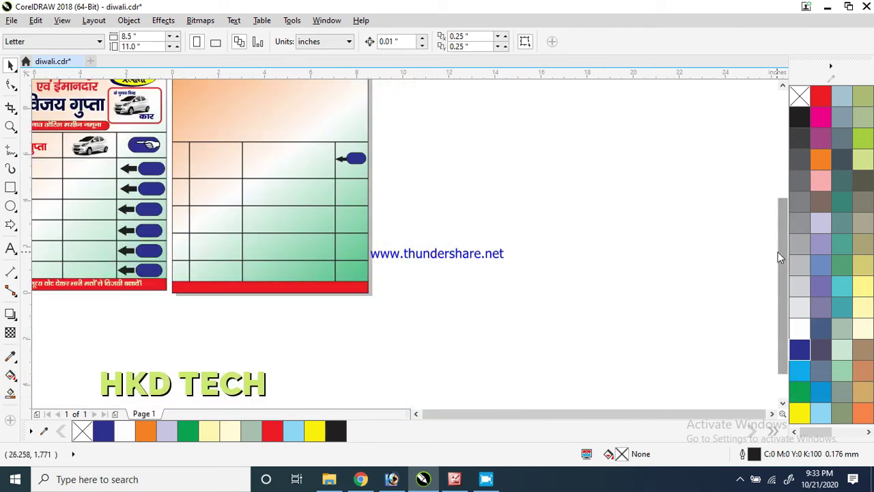
pyautogui.scroll(2, 782, 253)
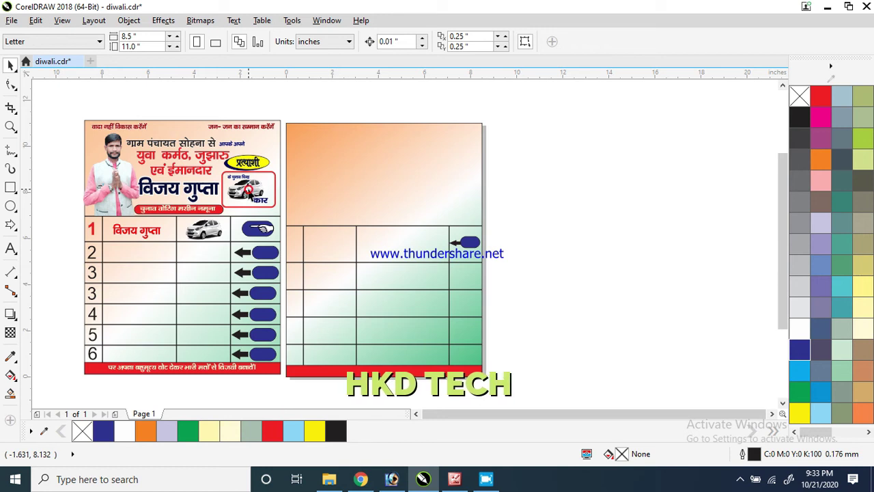
pyautogui.click(250, 194)
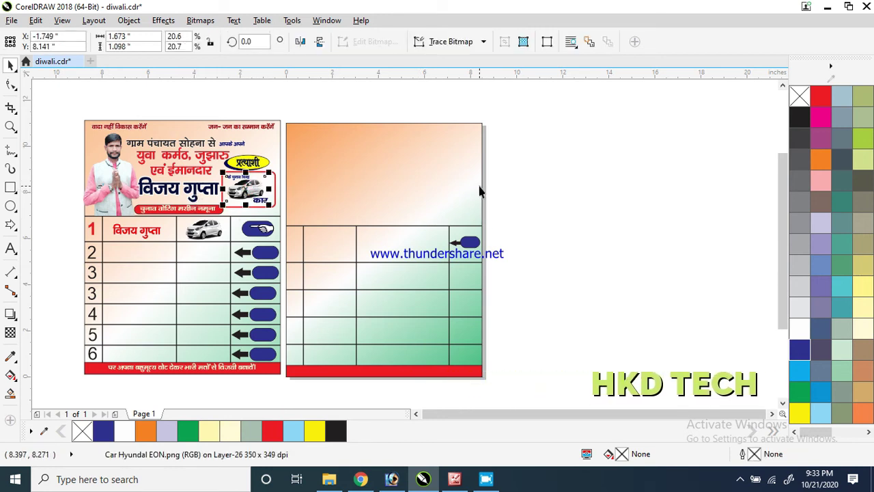
pyautogui.moveTo(55, 91); pyautogui.dragTo(284, 217)
pyautogui.moveTo(243, 180); pyautogui.dragTo(446, 183)
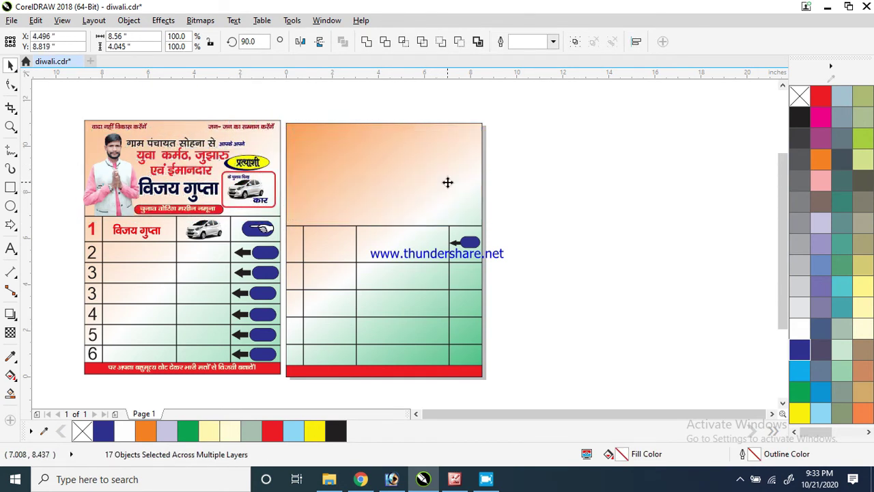
pyautogui.click(571, 192)
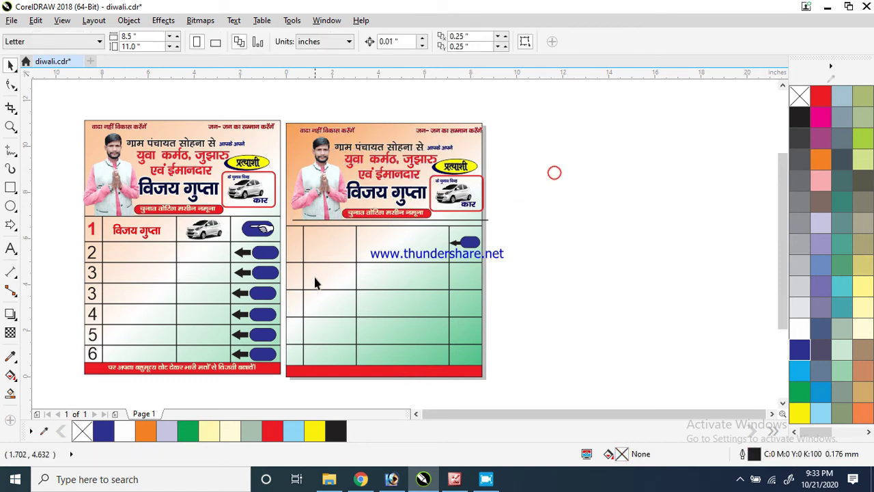
pyautogui.click(295, 245)
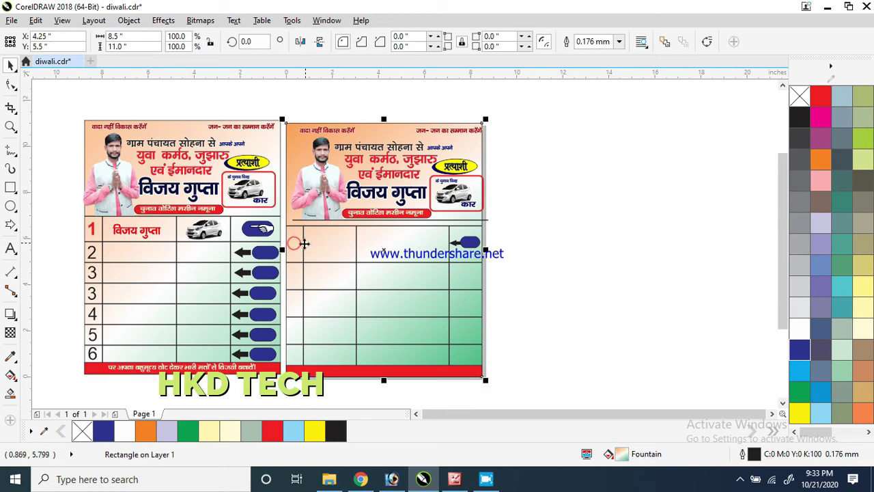